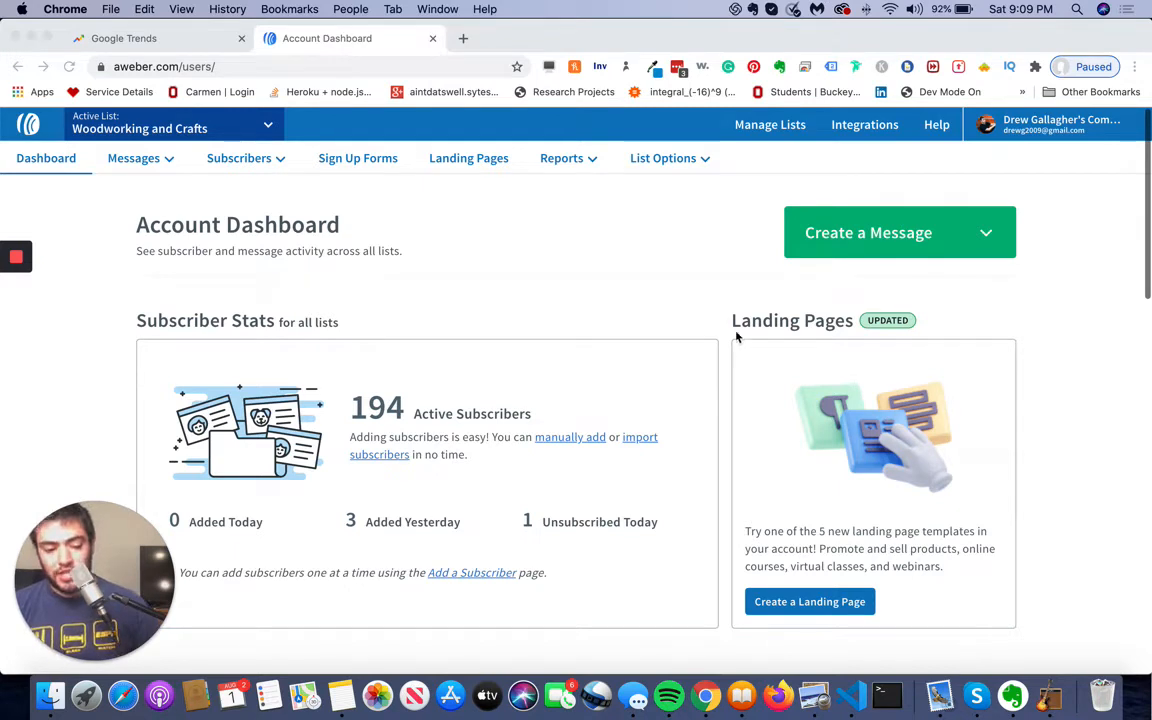
# Switch the active list to Make Money Online Niche and open its Campaigns page
pyautogui.click(238, 110)
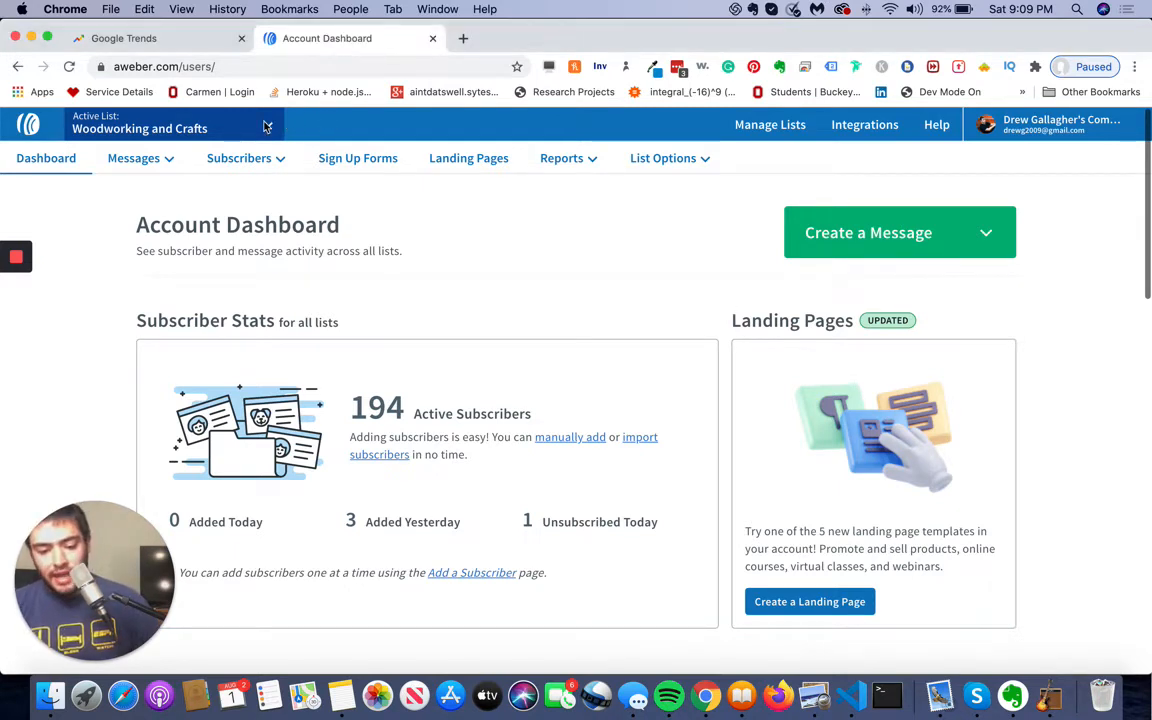
pyautogui.click(240, 120)
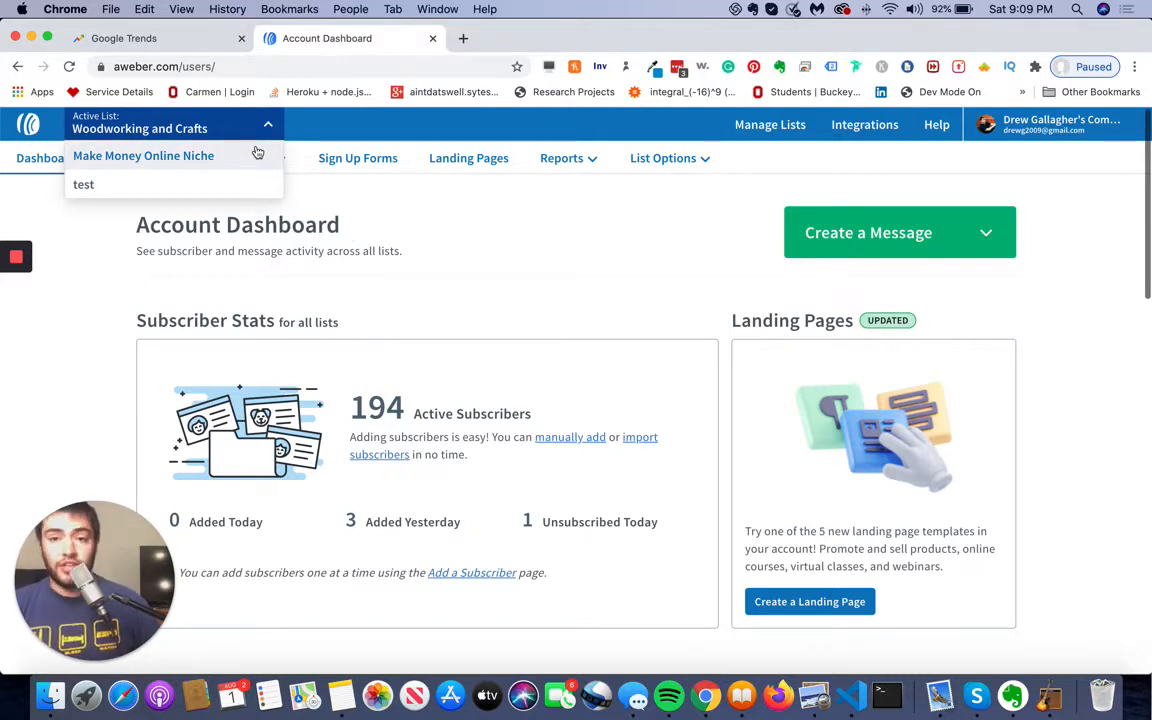
pyautogui.moveTo(172, 153)
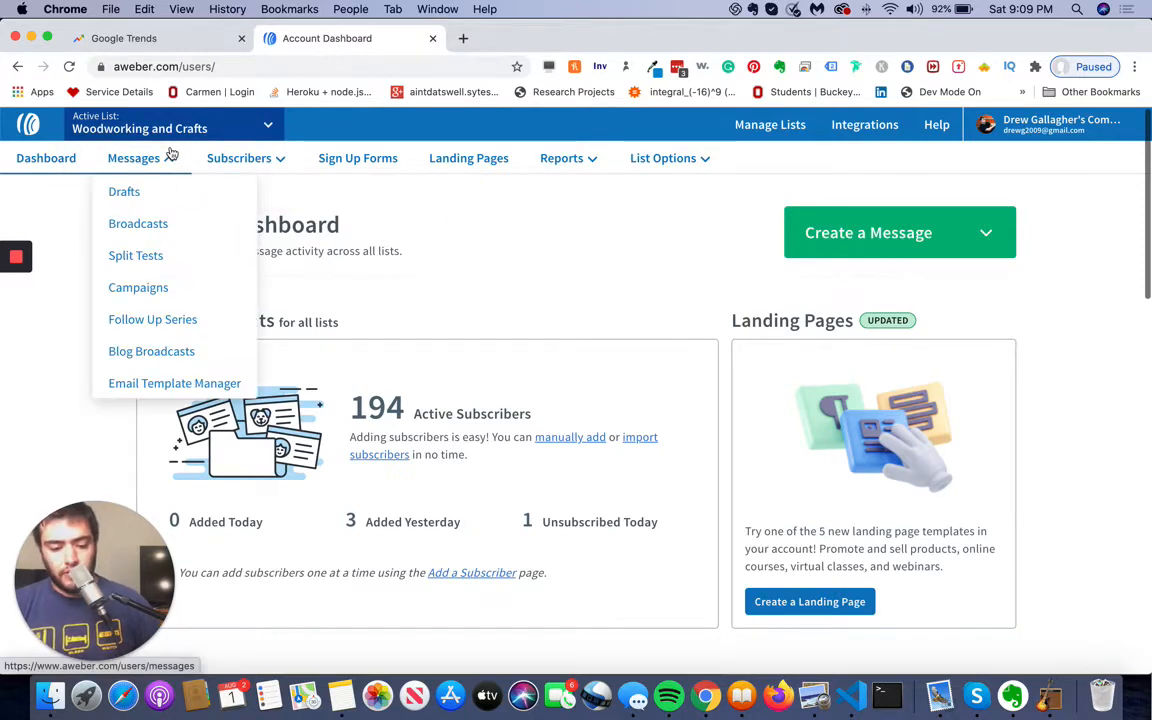
pyautogui.click(145, 287)
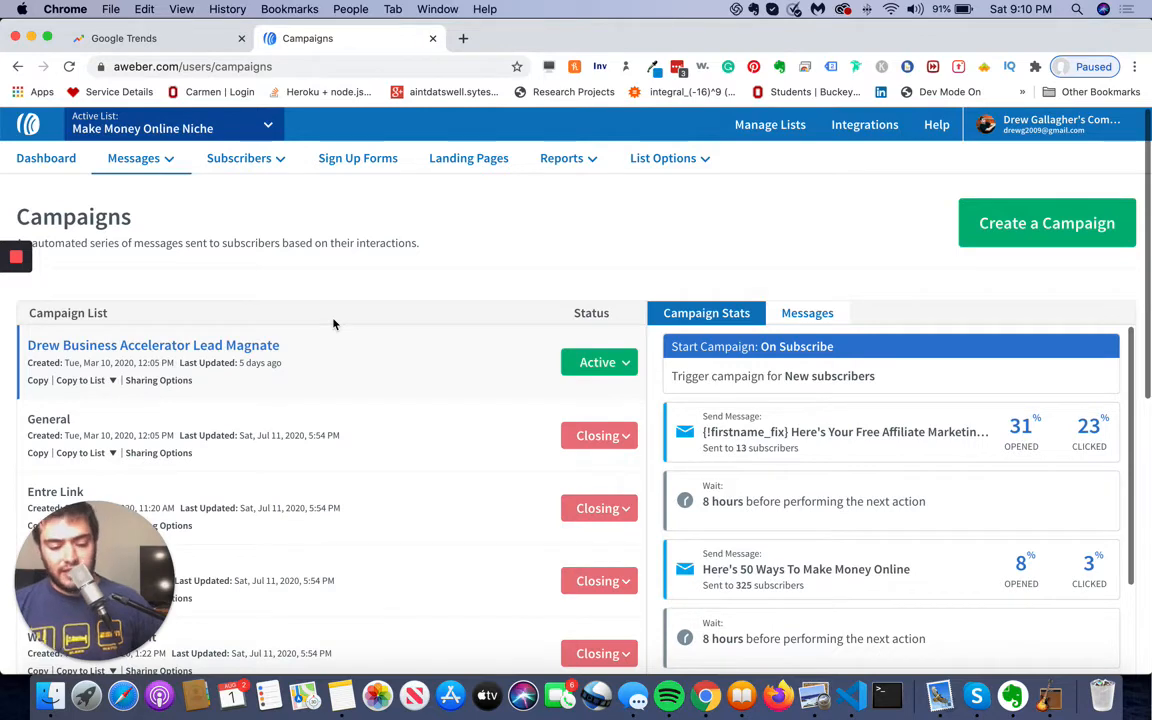
# Open the active Business Accelerator lead magnet campaign for editing
pyautogui.scroll(-2, 300, 318)
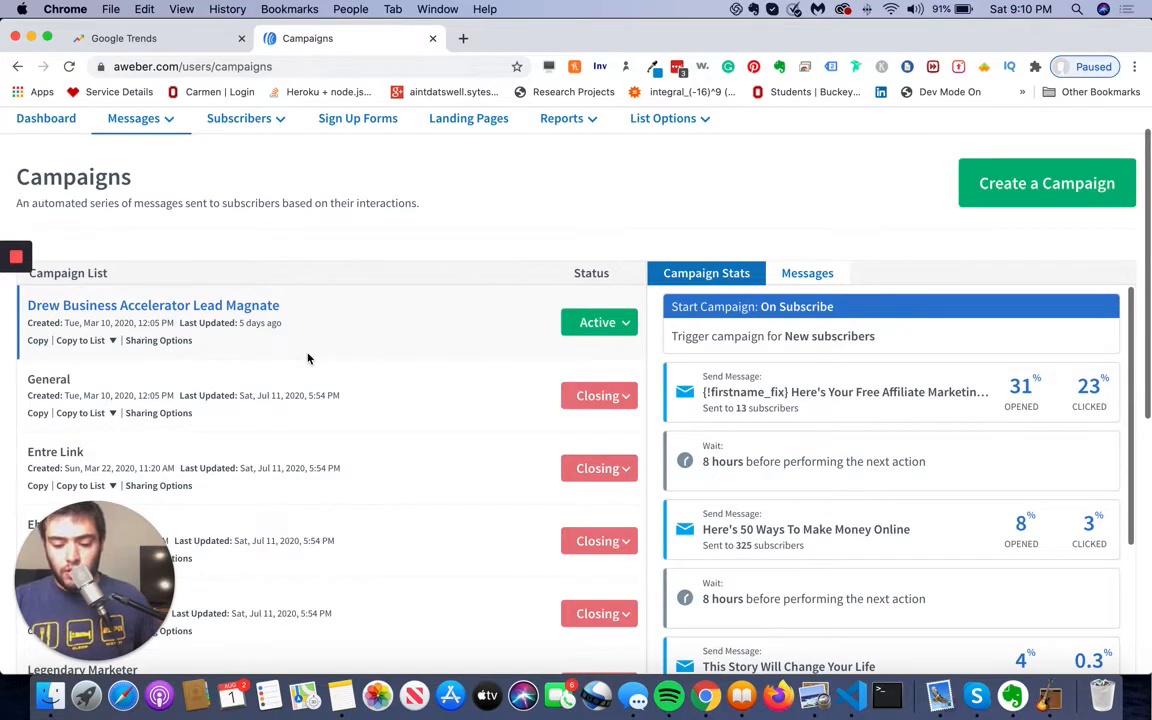
pyautogui.scroll(-4, 308, 358)
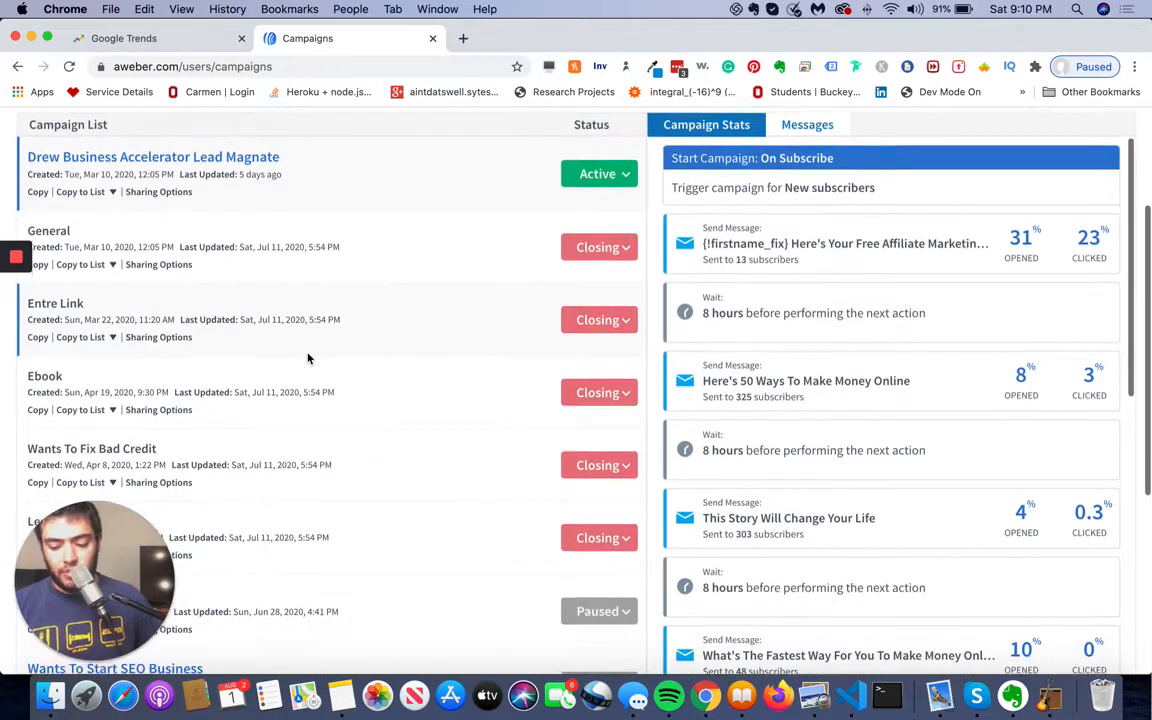
pyautogui.click(140, 147)
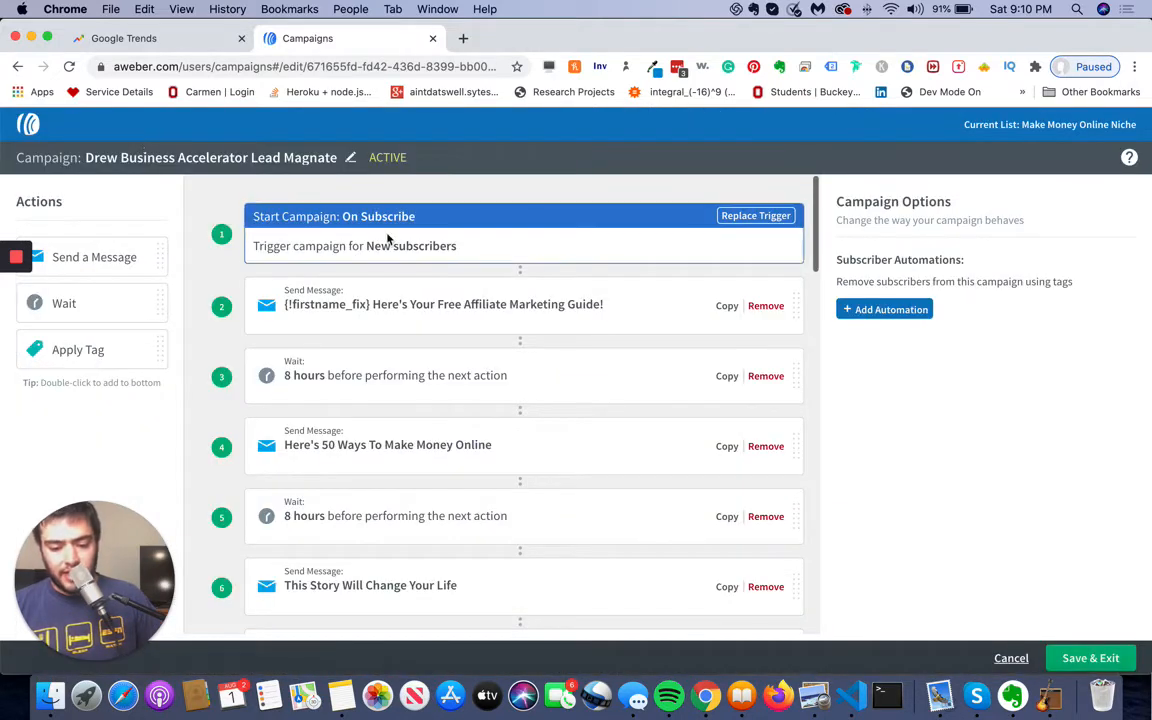
pyautogui.scroll(-2, 388, 238)
pyautogui.scroll(2, 388, 238)
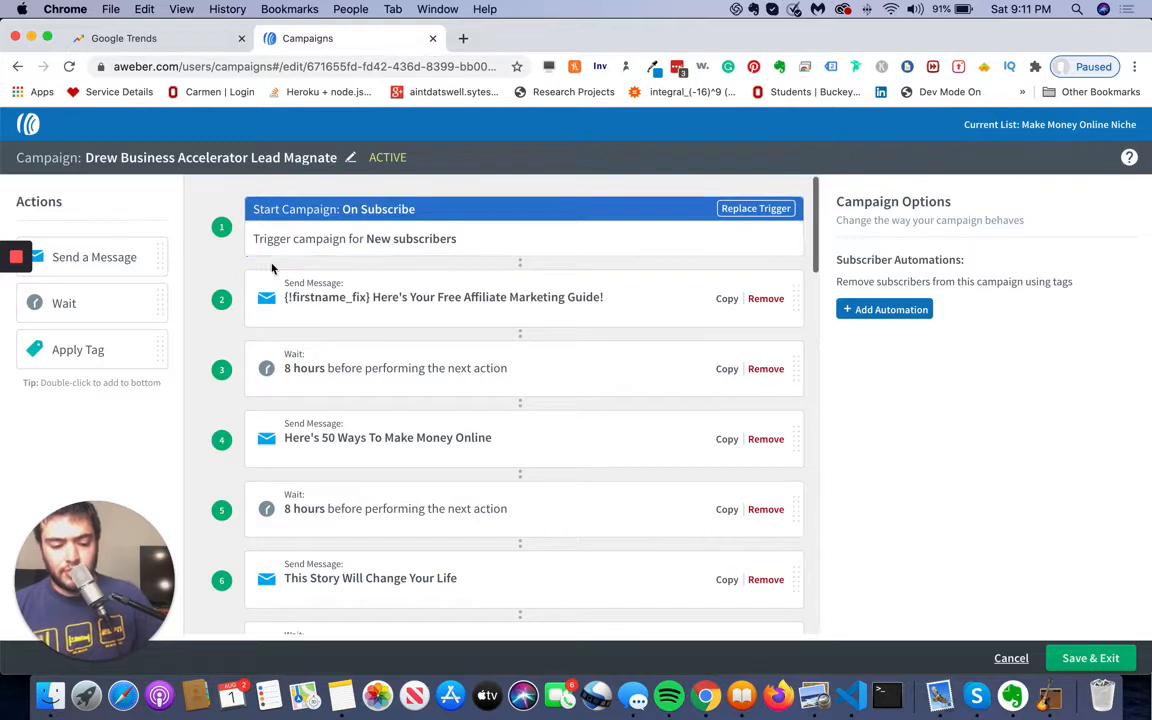
pyautogui.scroll(1, 250, 271)
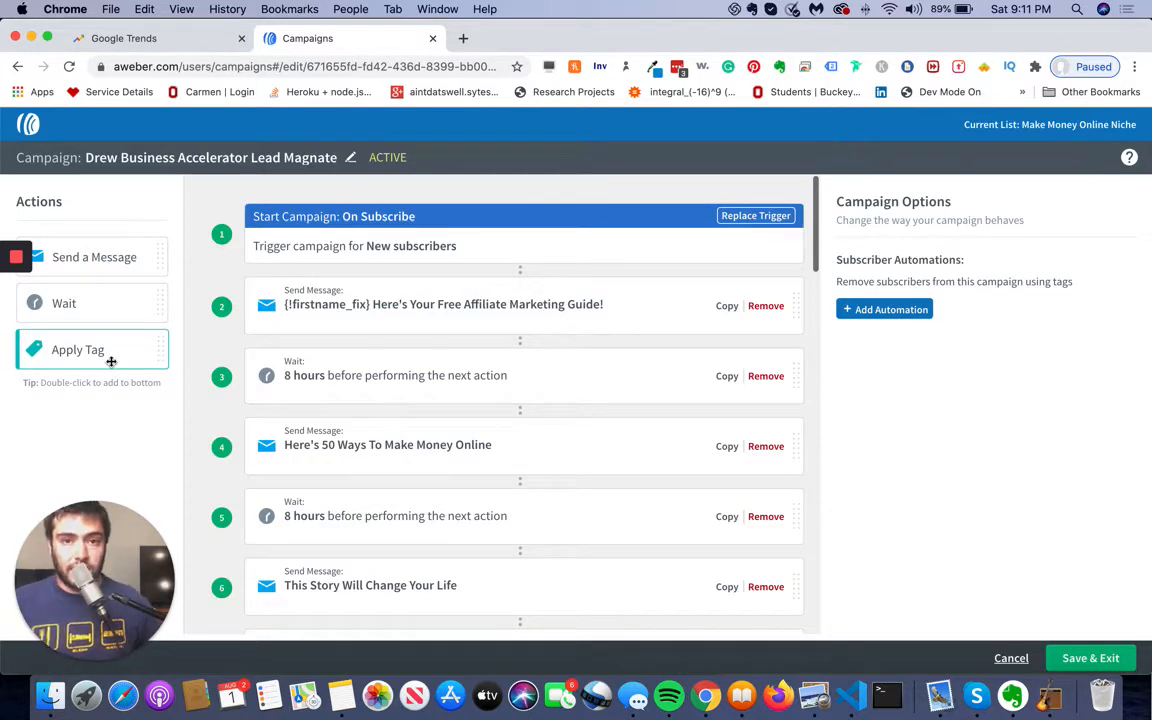
# Review the content of the campaign's first message, the free affiliate marketing guide email, and return to the campaign
pyautogui.click(345, 309)
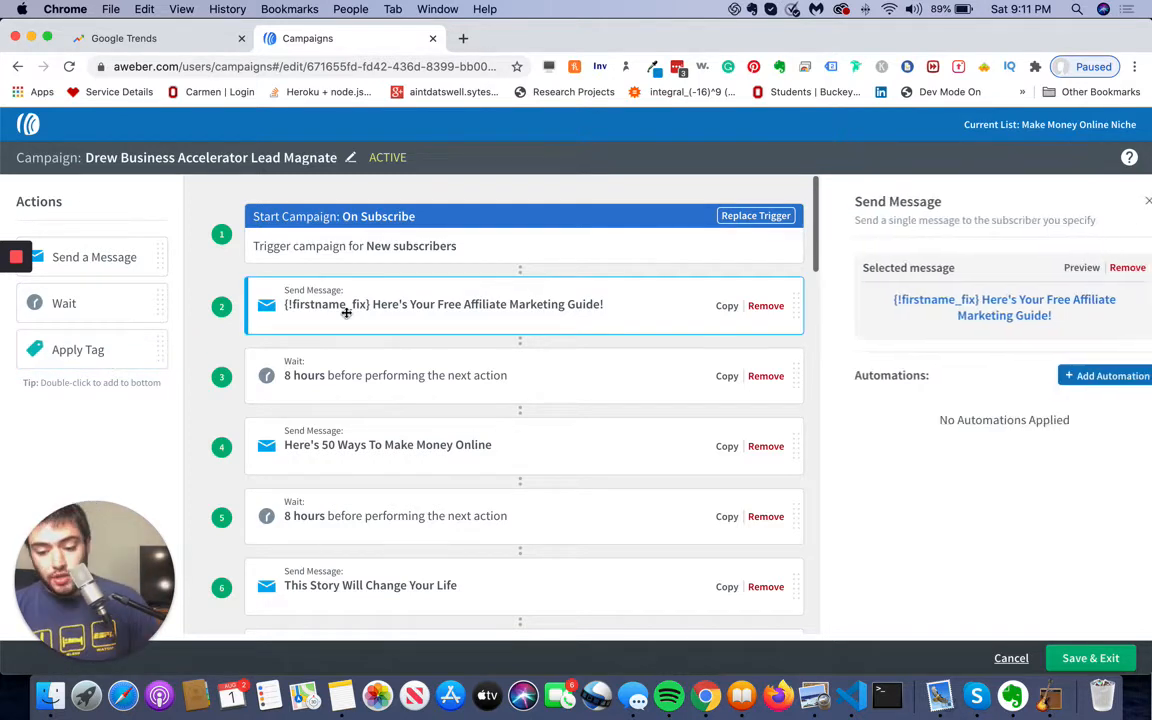
pyautogui.click(997, 305)
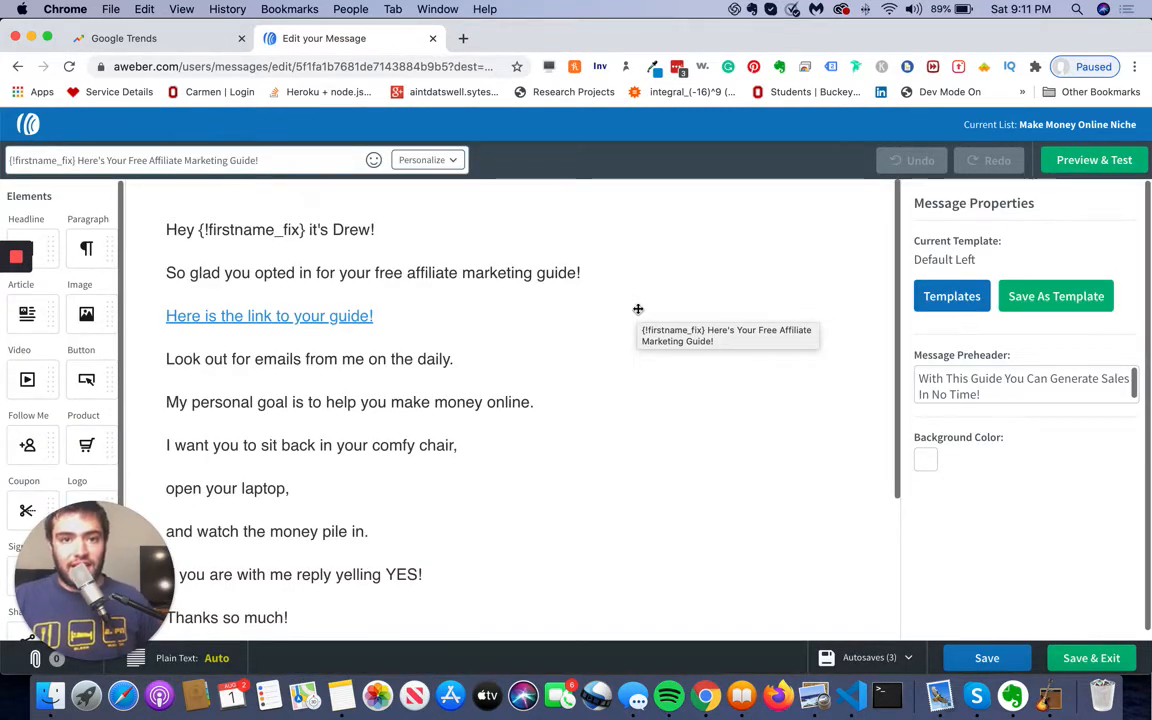
pyautogui.moveTo(638, 309); pyautogui.dragTo(584, 296)
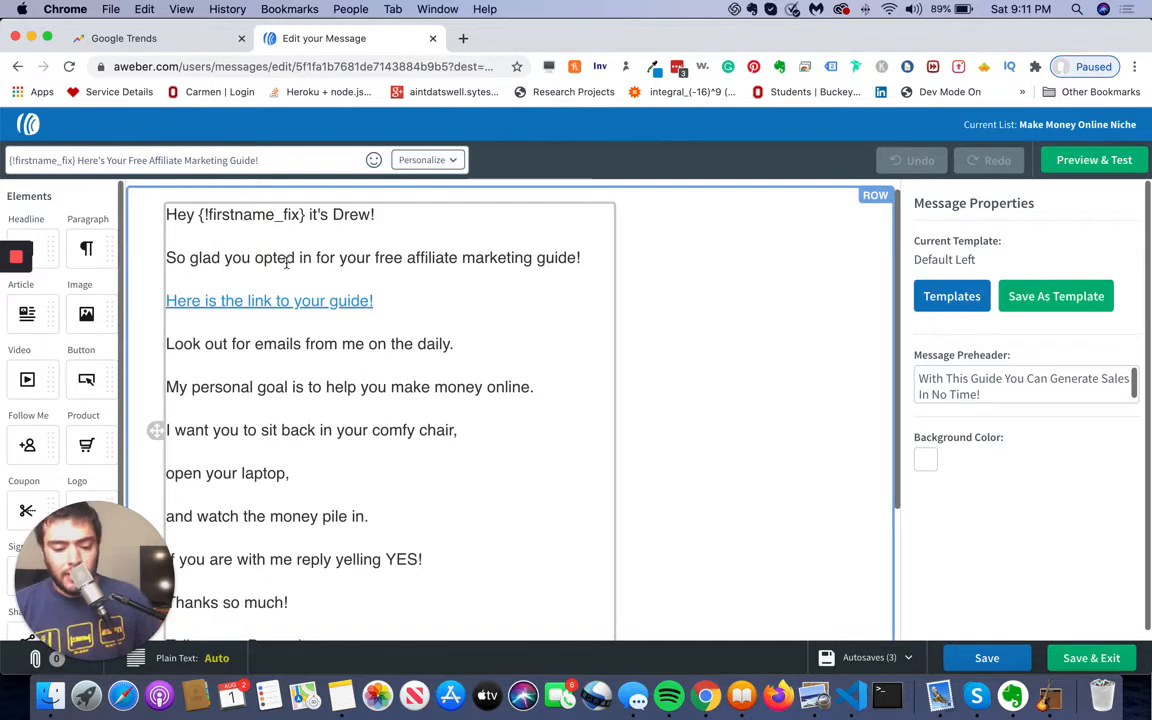
pyautogui.scroll(-3, 250, 265)
pyautogui.scroll(4, 250, 265)
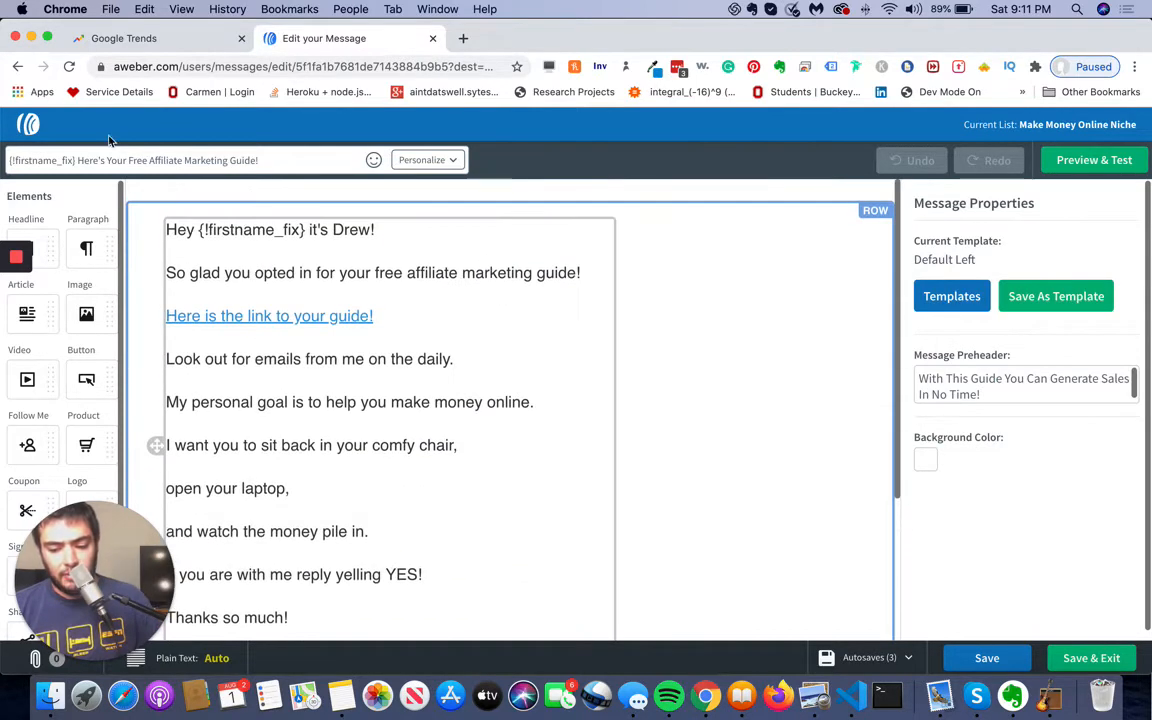
pyautogui.click(18, 67)
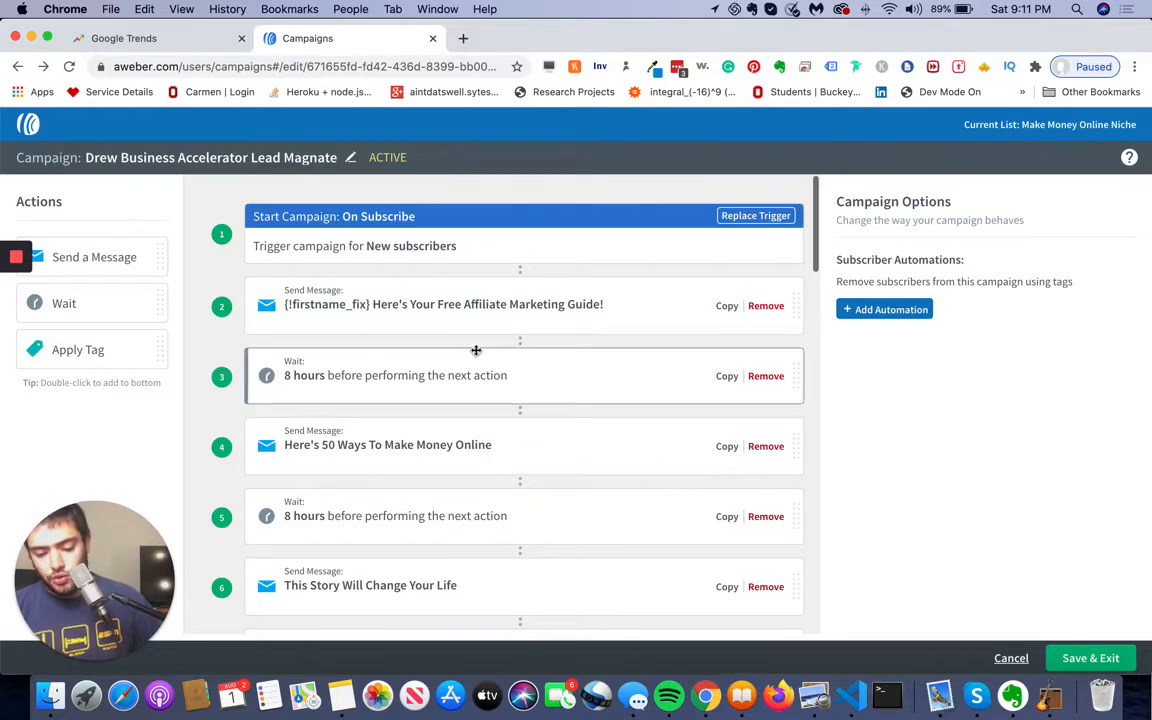
# Look through the campaign's whole sequence of messages and waits, from start to end
pyautogui.scroll(-15, 617, 488)
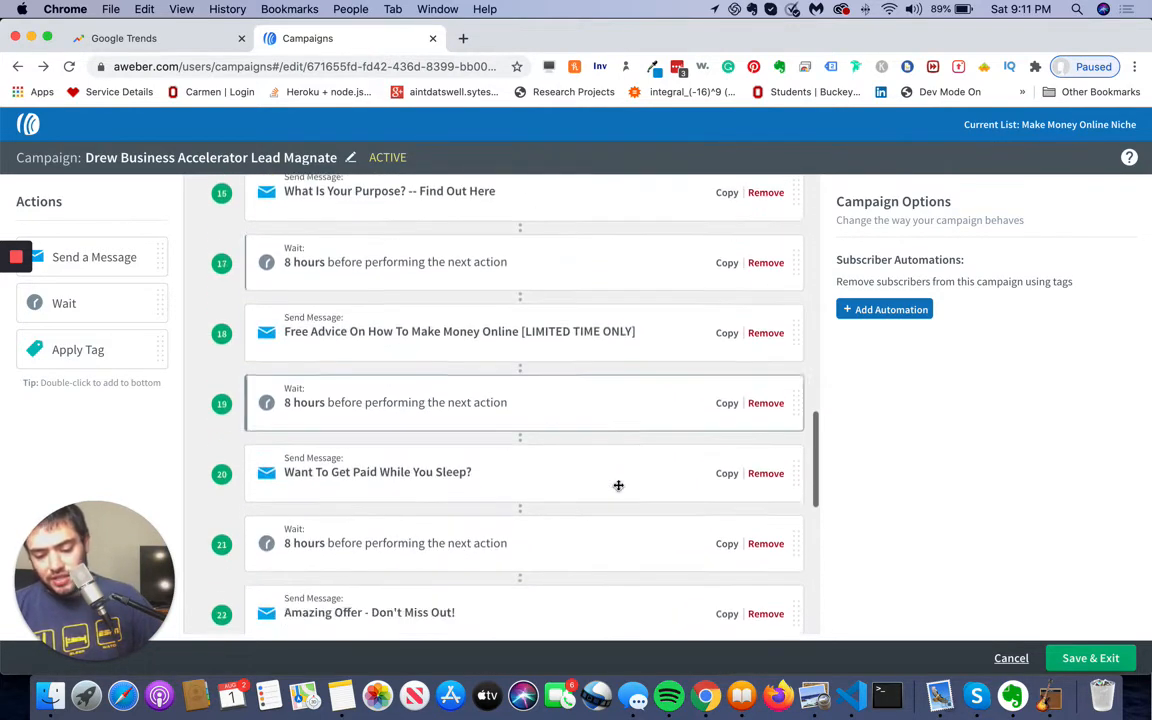
pyautogui.scroll(-7, 617, 485)
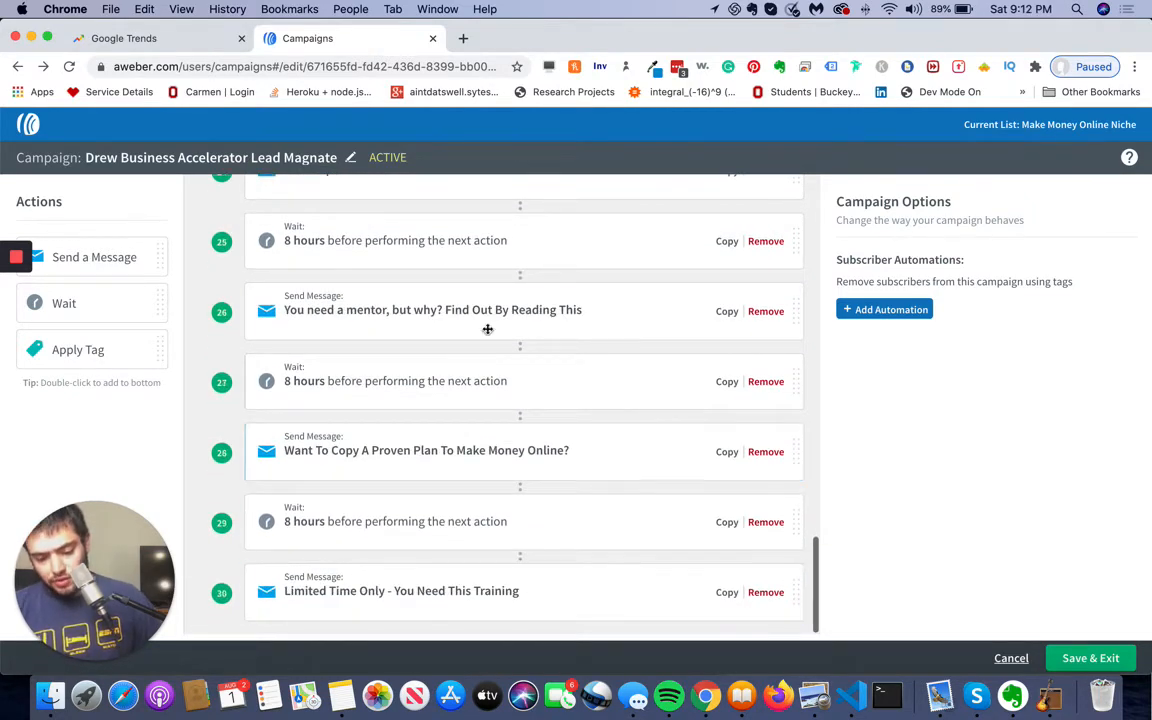
pyautogui.scroll(10, 488, 345)
pyautogui.scroll(5, 488, 352)
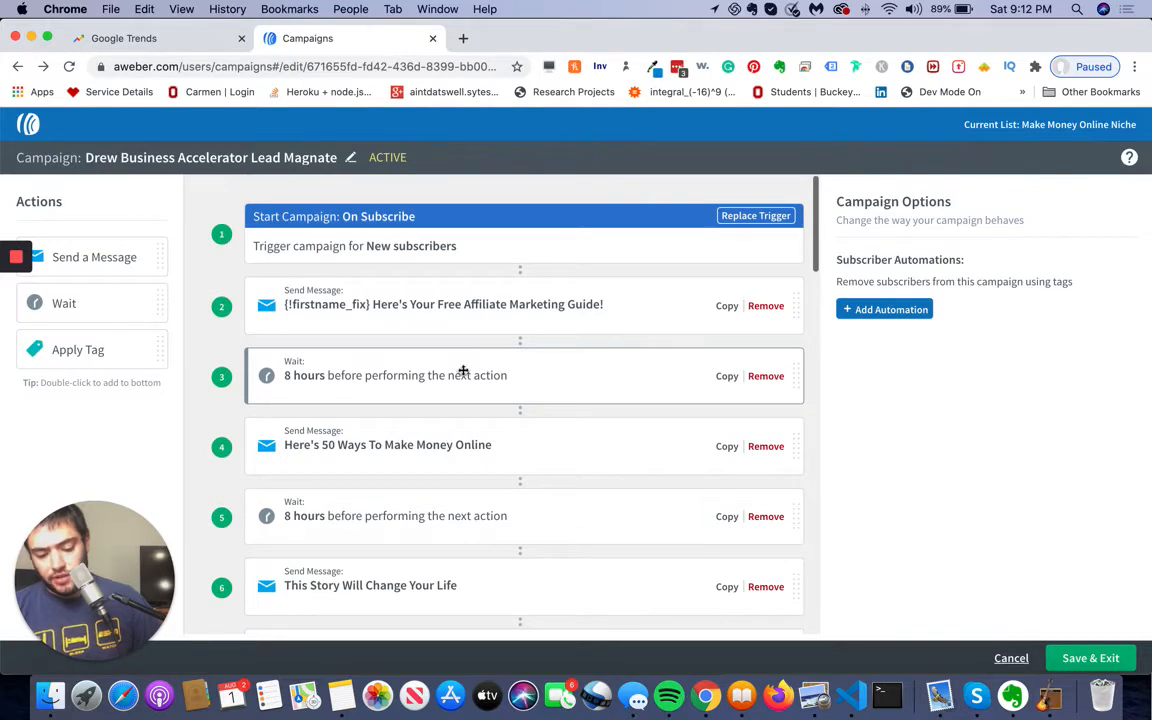
# Insert a 1-day wait after the first message and remove it again
pyautogui.moveTo(71, 312); pyautogui.dragTo(360, 352)
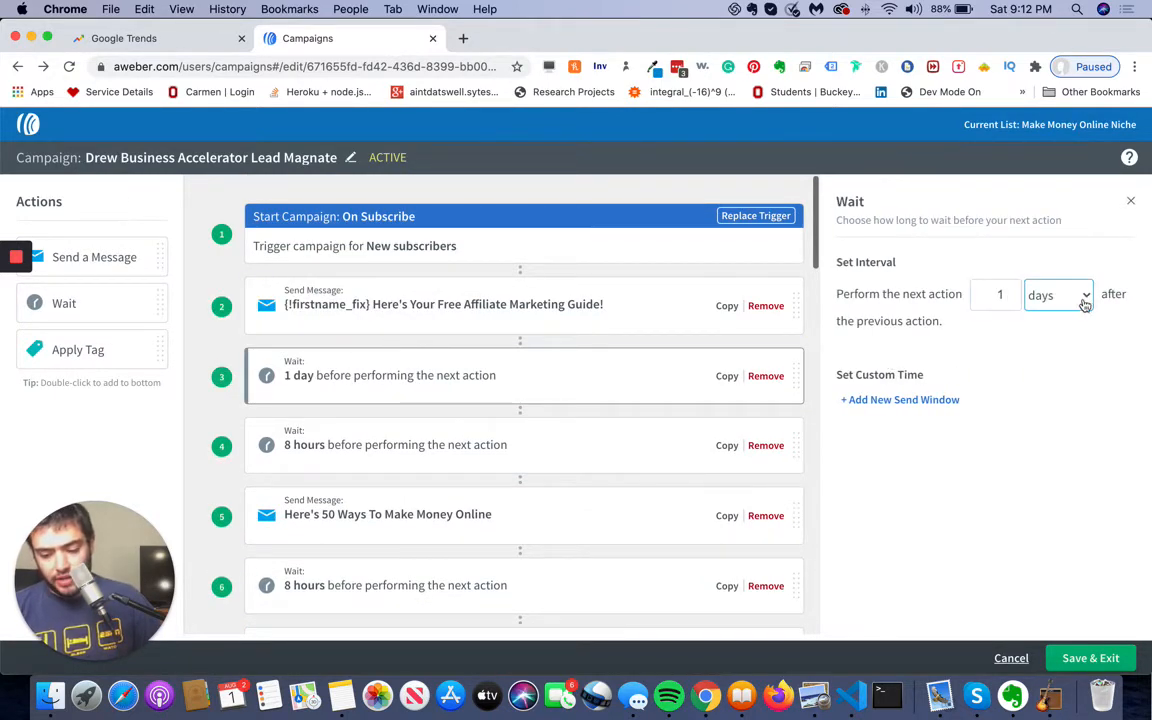
pyautogui.click(766, 376)
# Examine which subscriber filter options the On Subscribe trigger offers, and close its settings without choosing one
pyautogui.click(635, 222)
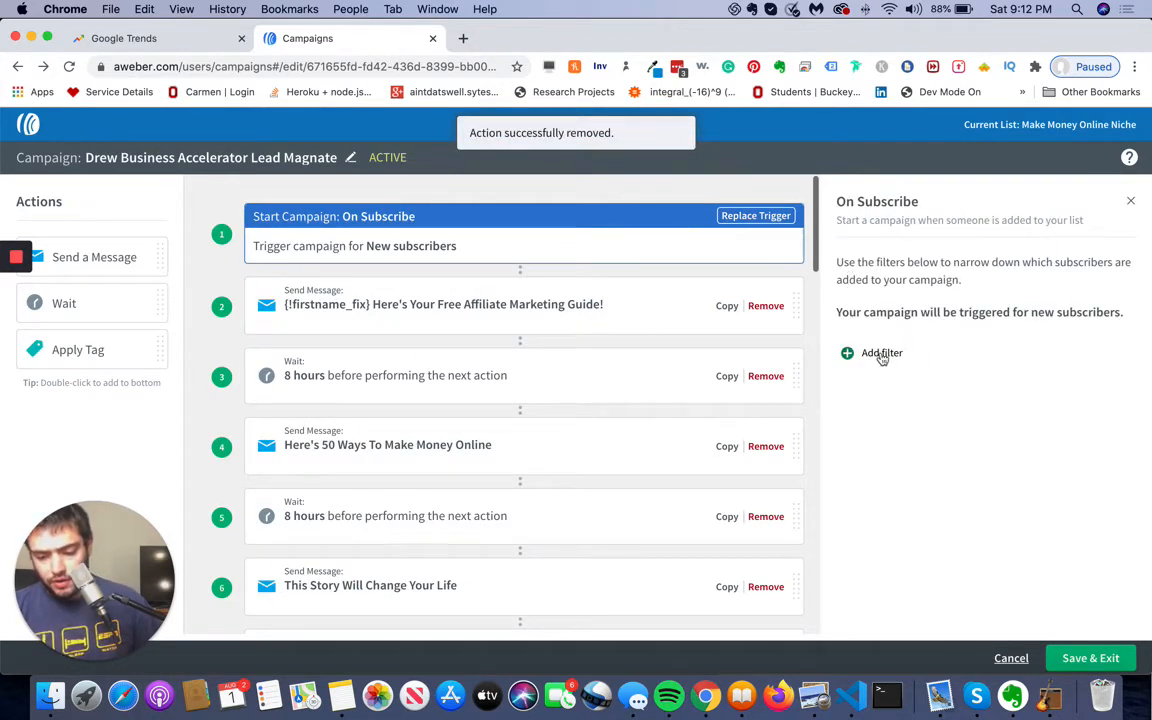
pyautogui.click(882, 357)
pyautogui.click(900, 318)
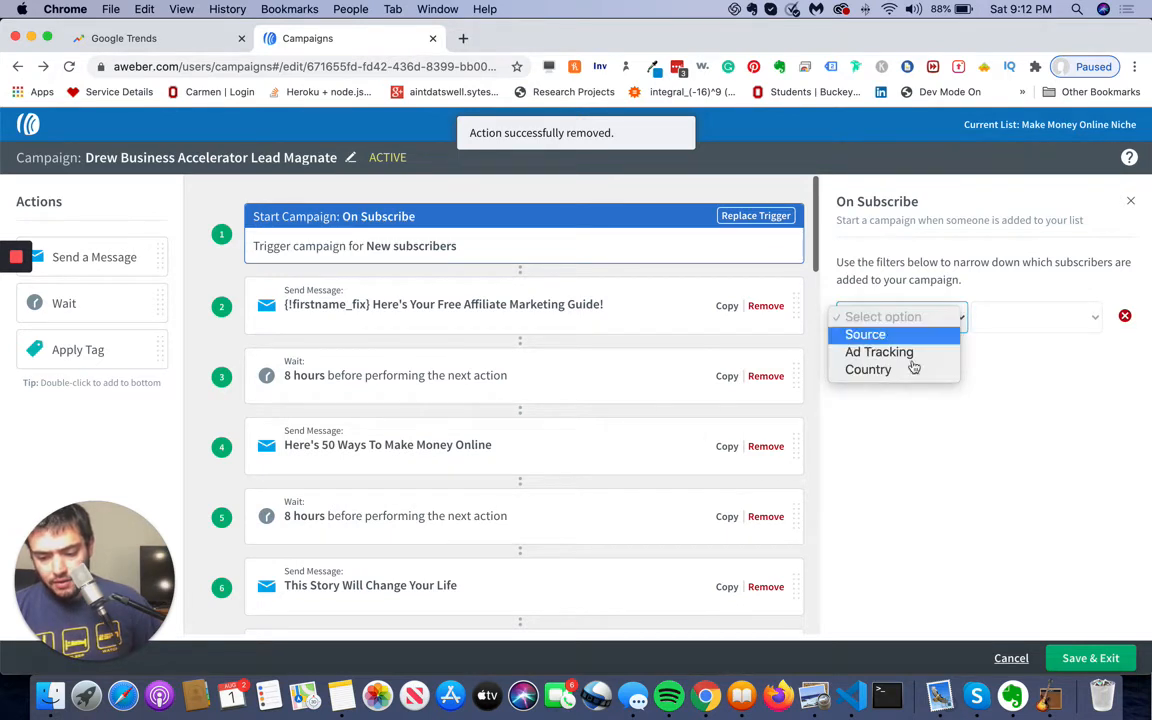
pyautogui.press('Escape')
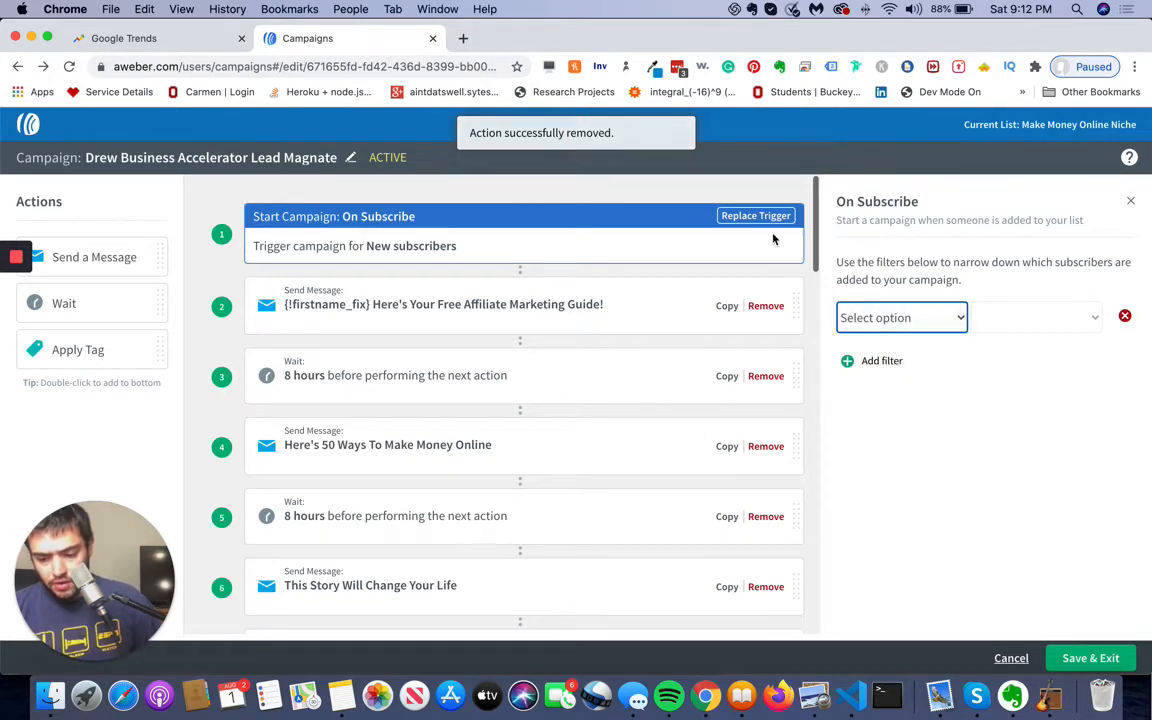
pyautogui.click(861, 320)
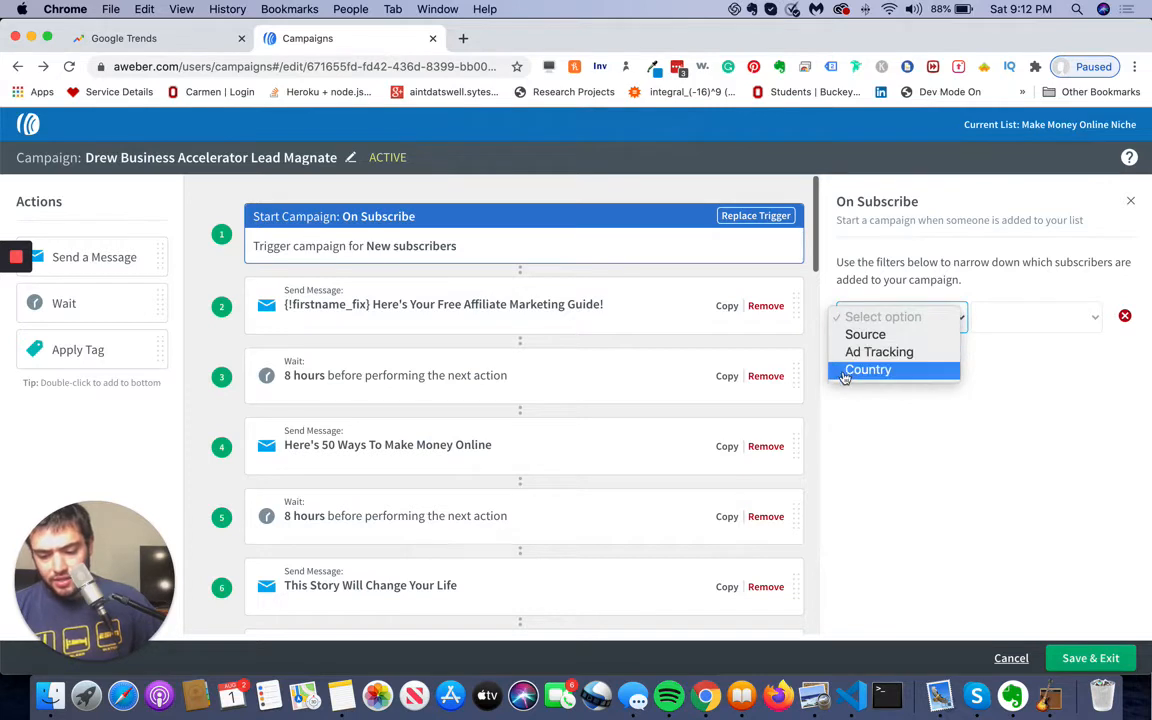
pyautogui.click(921, 422)
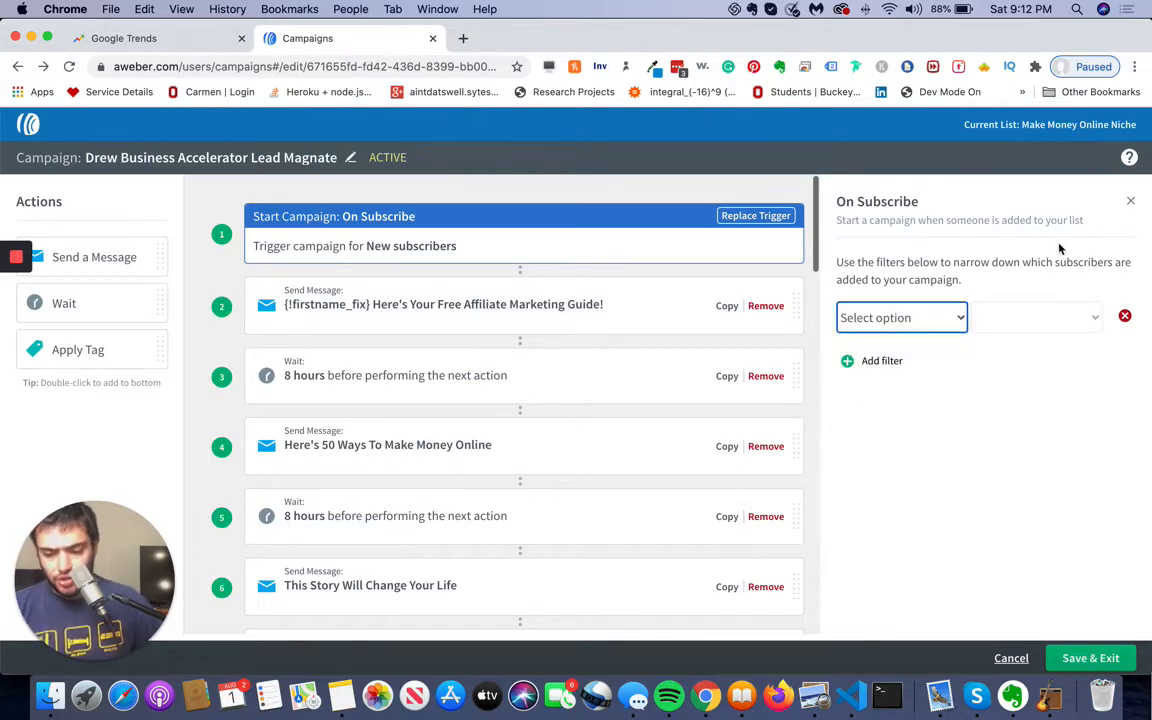
pyautogui.click(1130, 201)
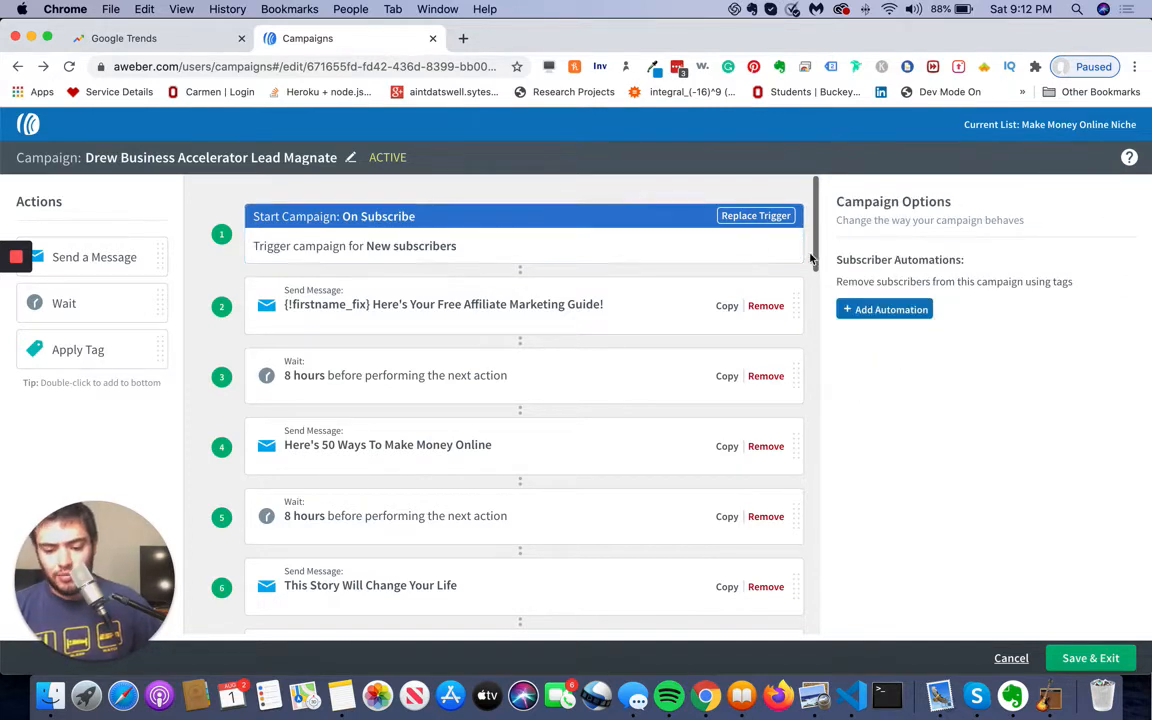
# Check which replacement triggers are offered for the campaign start and cancel the replacement
pyautogui.moveTo(786, 245); pyautogui.dragTo(776, 231)
pyautogui.click(775, 217)
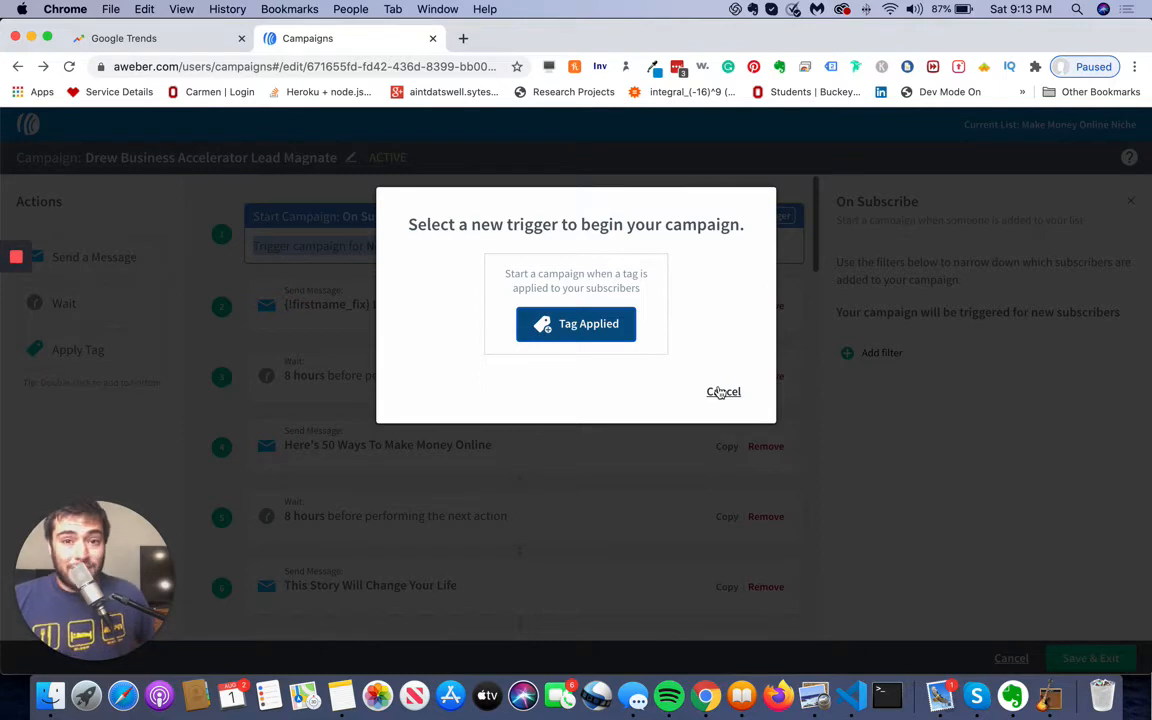
pyautogui.click(720, 392)
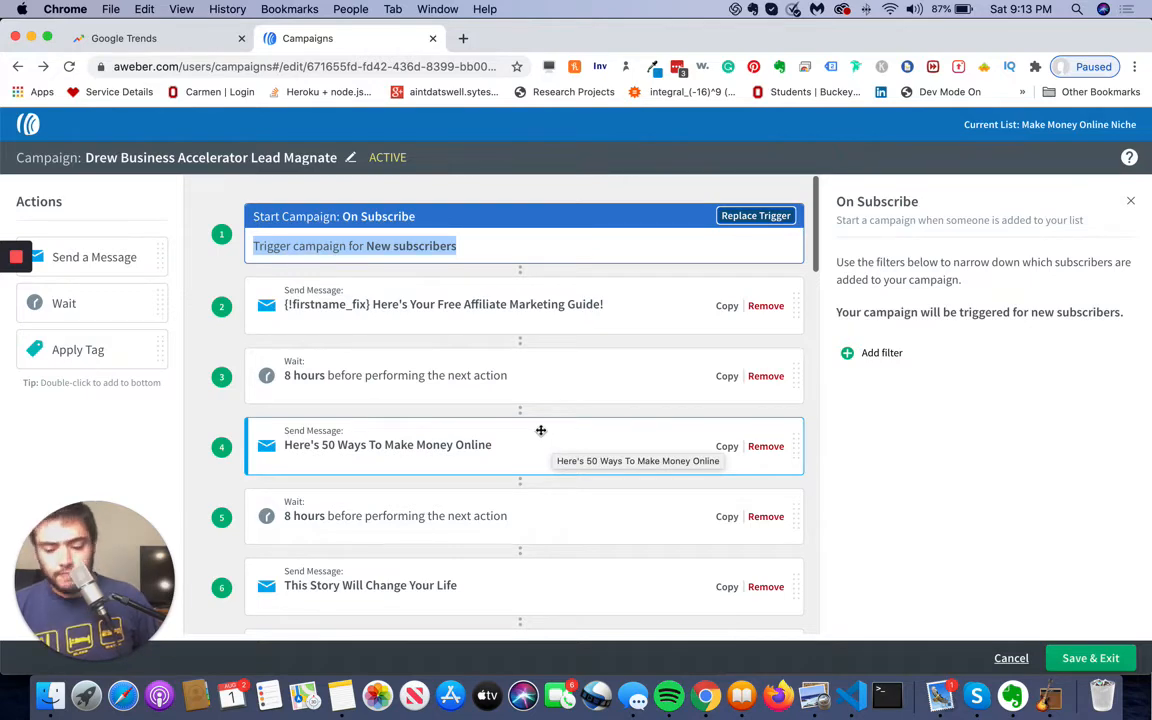
# Add a 1-day wait followed by an empty Send Message action at the end of the campaign
pyautogui.scroll(-15, 540, 432)
pyautogui.moveTo(363, 622); pyautogui.dragTo(363, 602)
pyautogui.moveTo(293, 475); pyautogui.dragTo(349, 596)
pyautogui.click(992, 294)
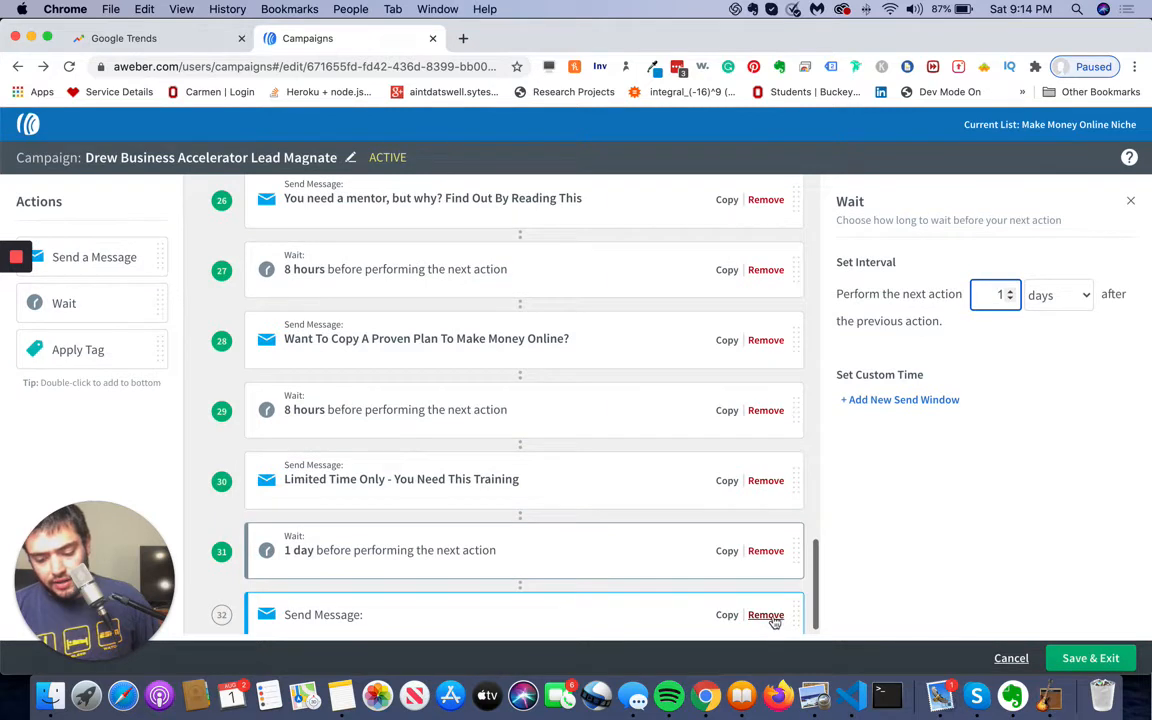
# Assign the first listed draft, Insert Your Subject Here, to the new Send Message action and review its content
pyautogui.click(648, 609)
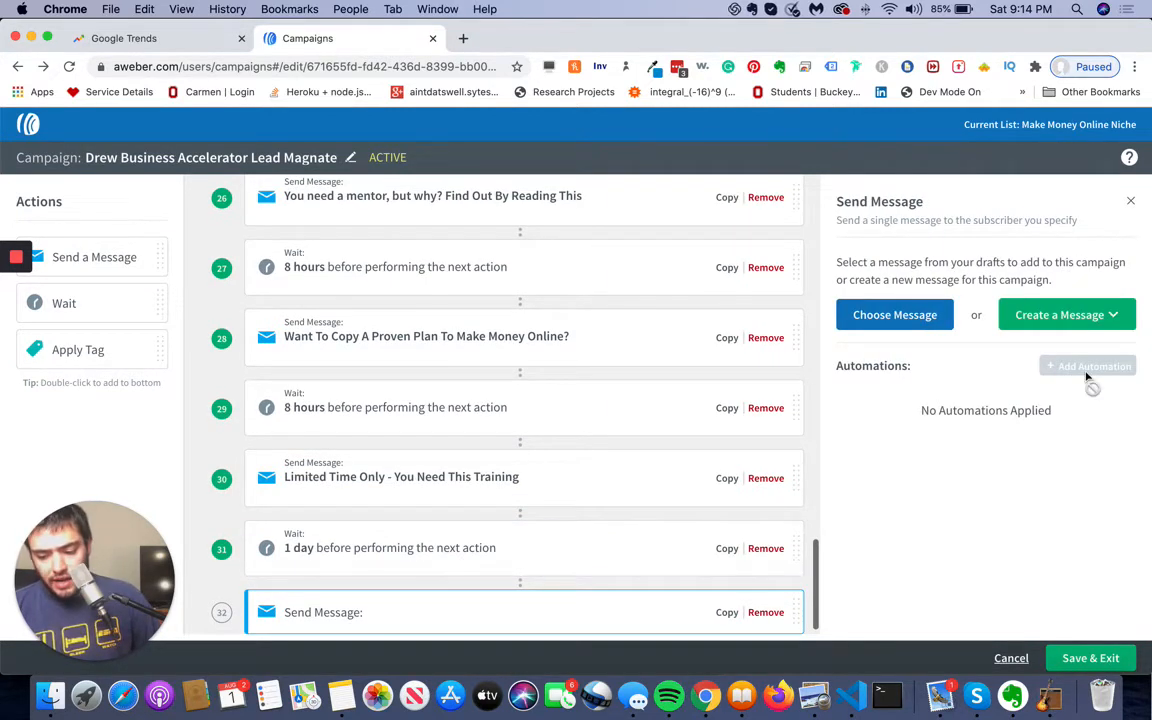
pyautogui.click(932, 316)
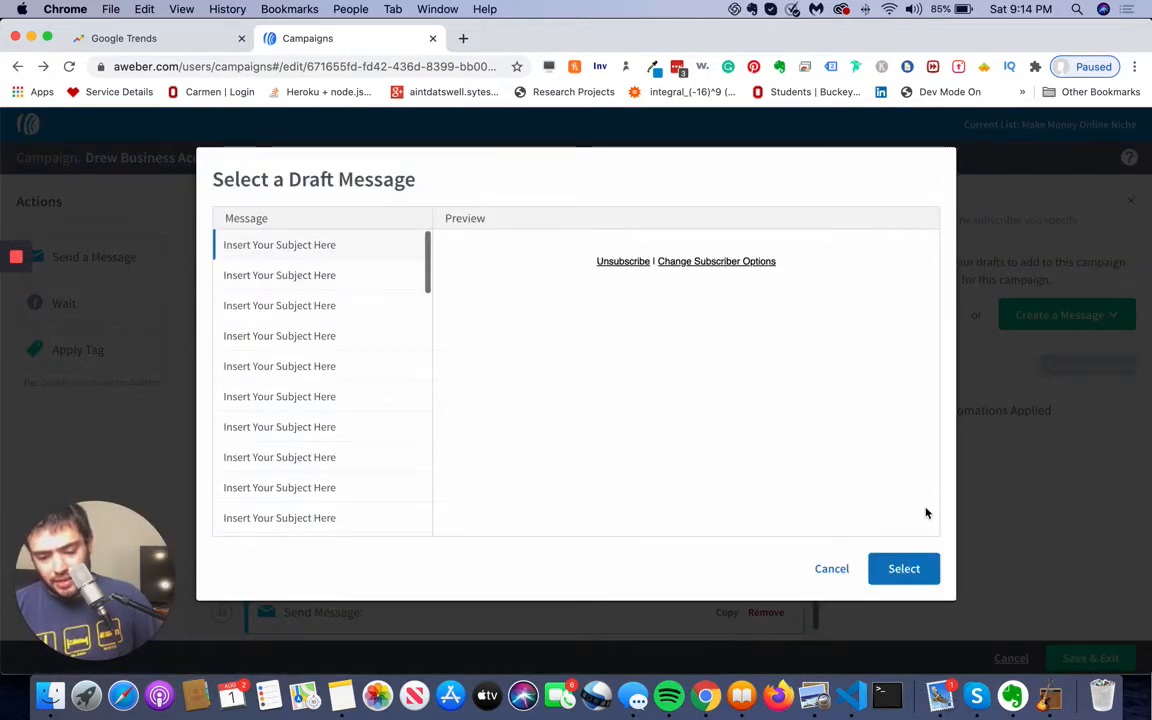
pyautogui.click(910, 568)
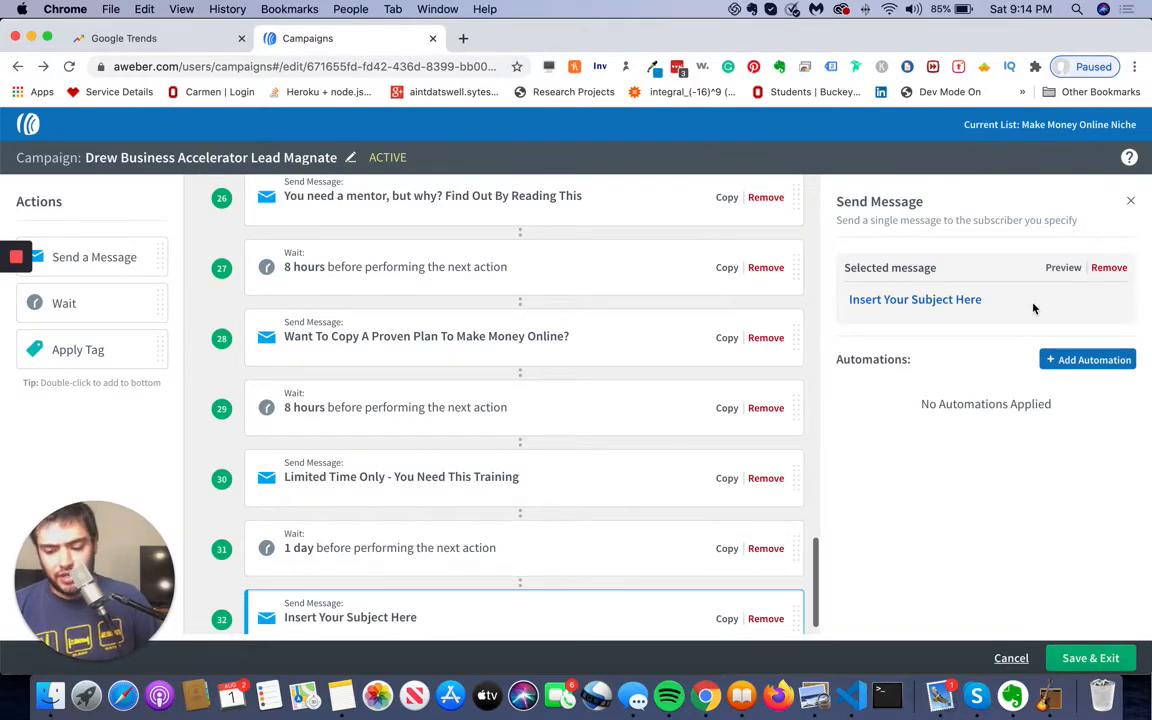
pyautogui.click(962, 300)
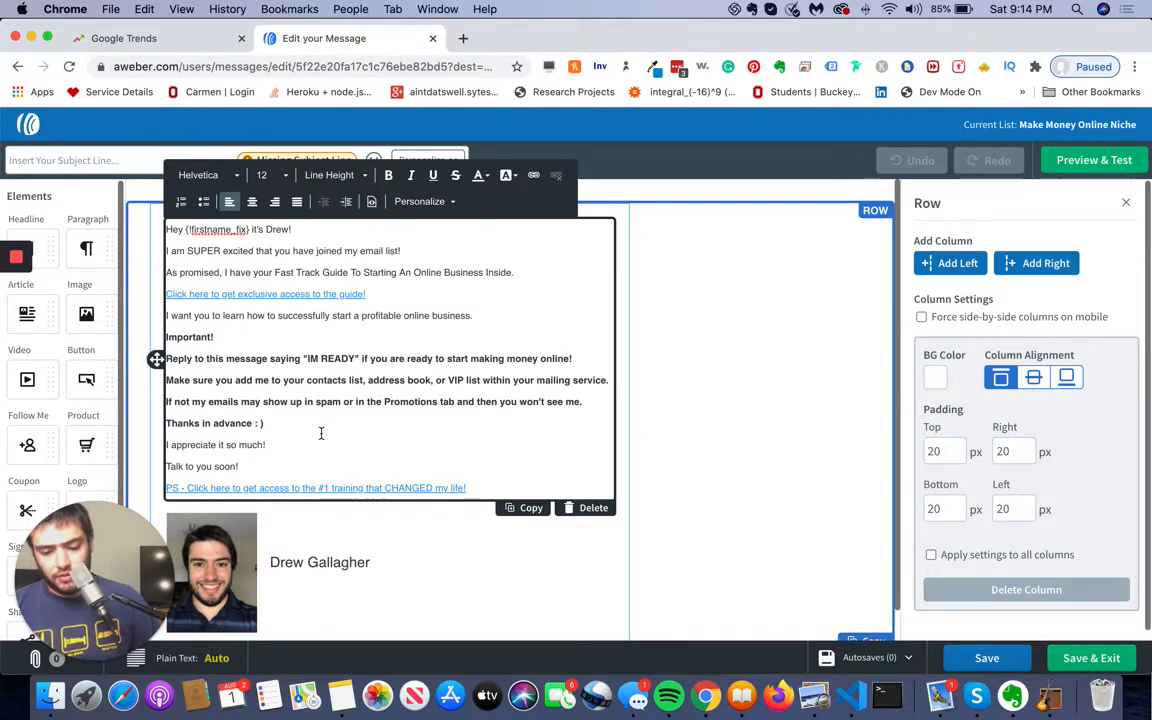
pyautogui.click(19, 66)
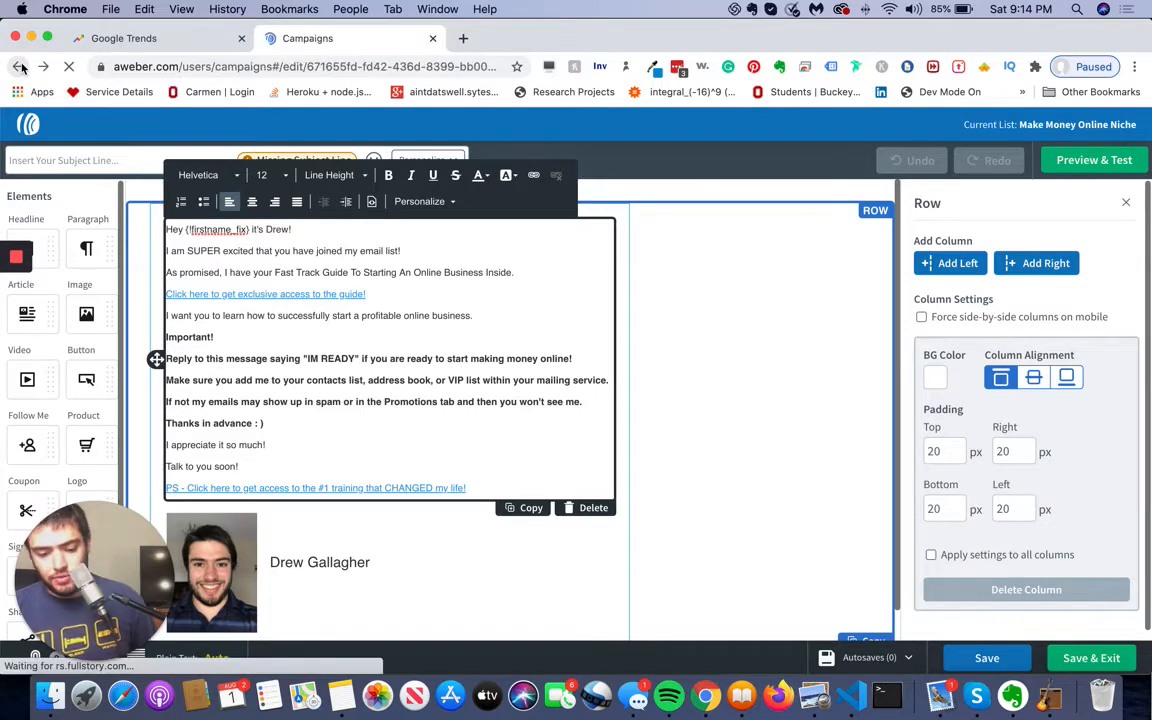
# Start an automation on the campaign's last Send Message action, with Opens the message as trigger and Add/Remove Tag as action
pyautogui.scroll(-10, 748, 360)
pyautogui.scroll(-5, 750, 359)
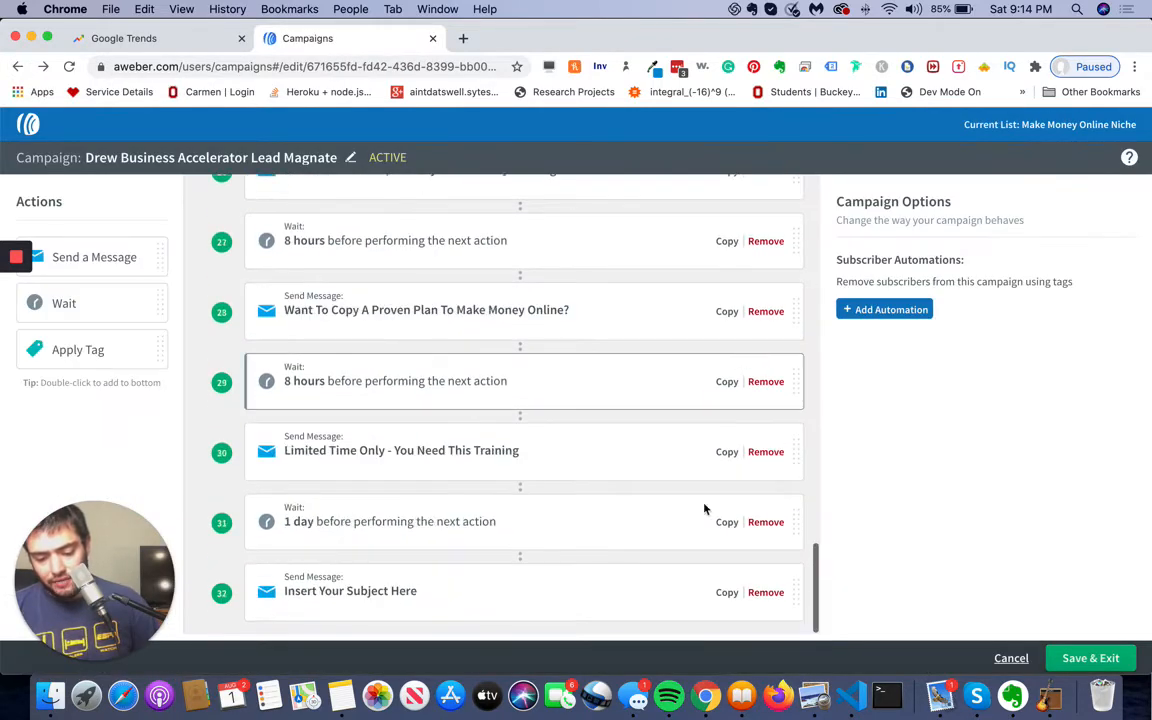
pyautogui.click(622, 594)
pyautogui.click(1054, 362)
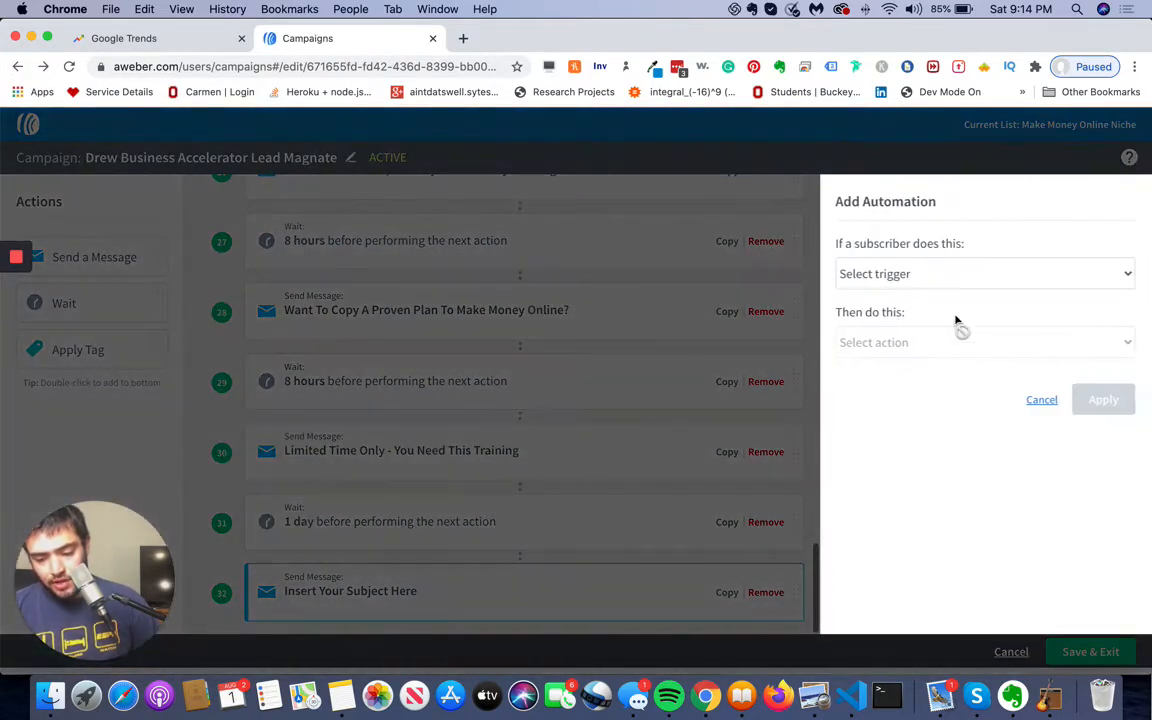
pyautogui.click(962, 274)
pyautogui.click(945, 298)
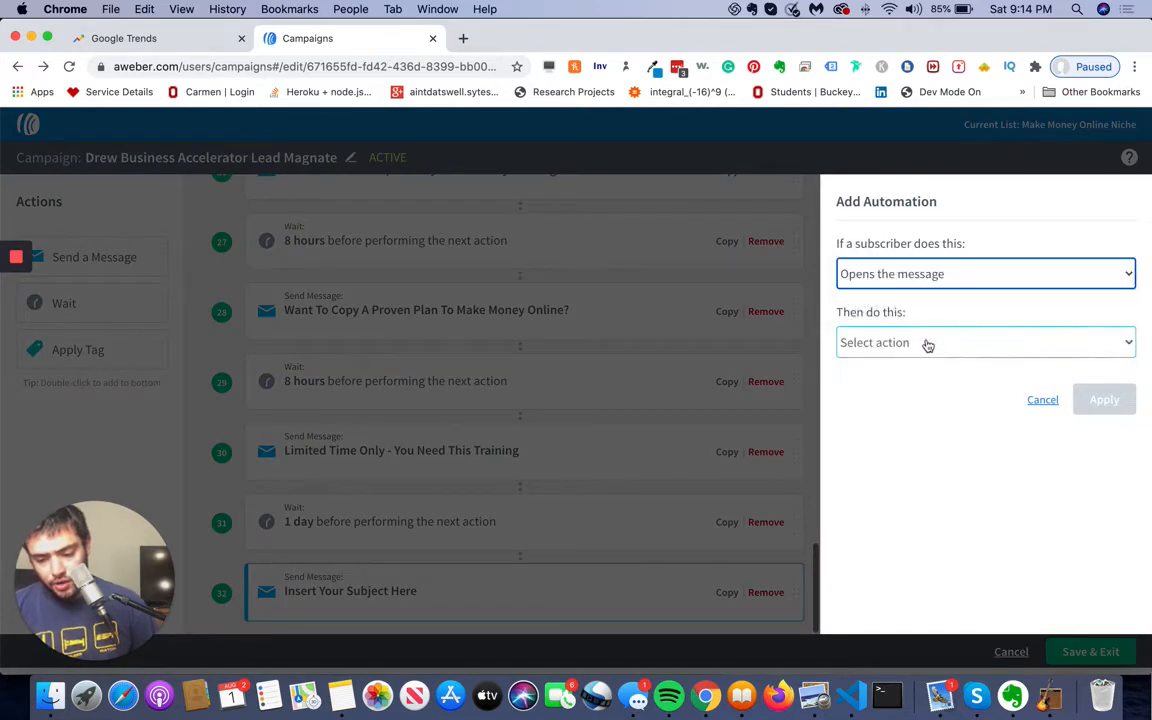
pyautogui.click(926, 342)
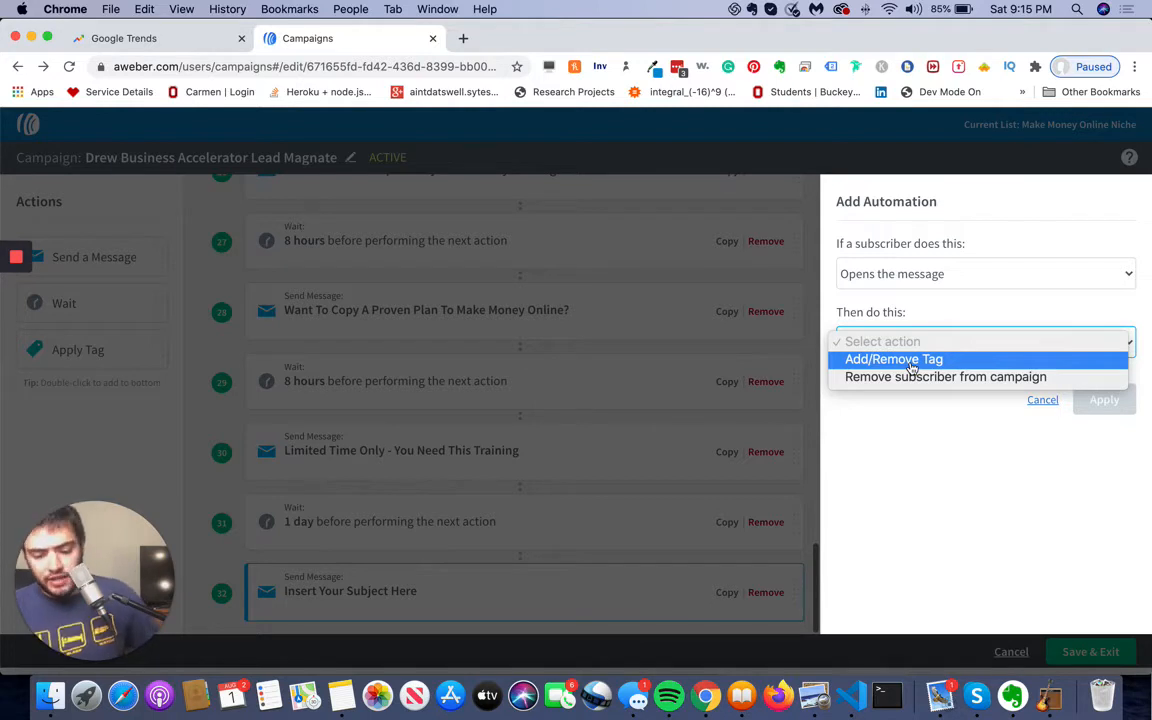
pyautogui.click(967, 361)
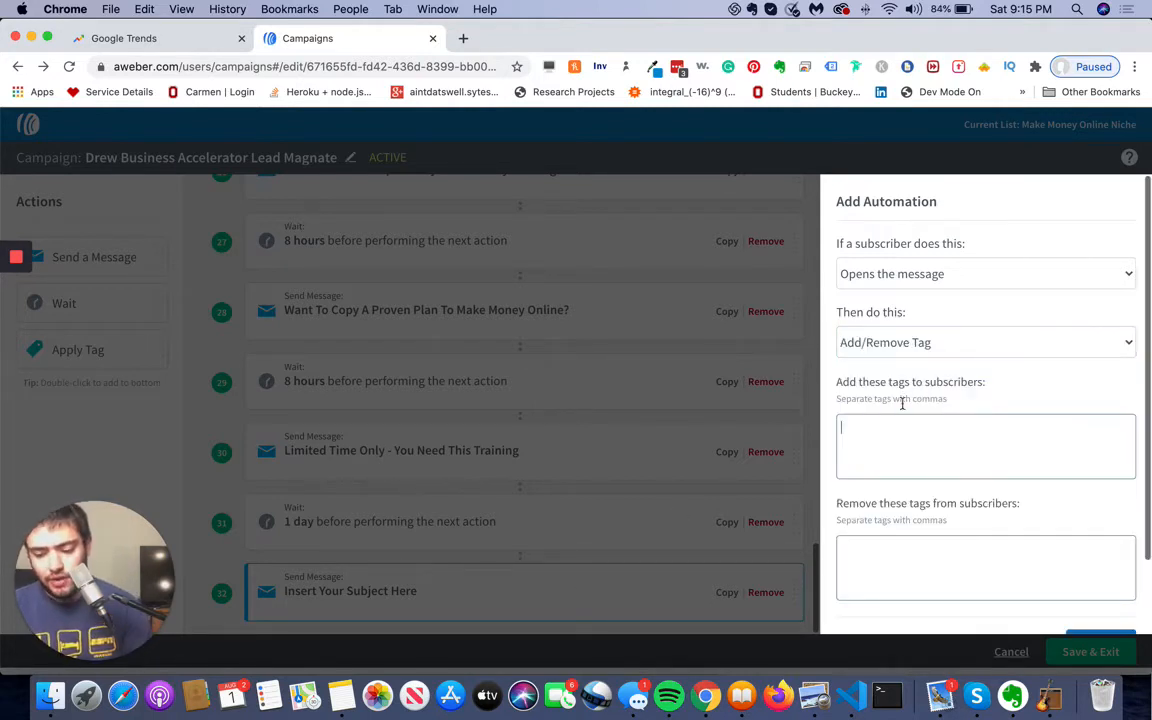
# Enter affiliatemarketing, affiliate_guide, lead_magnate and advice as the tags to add to subscribers
pyautogui.write('affil')
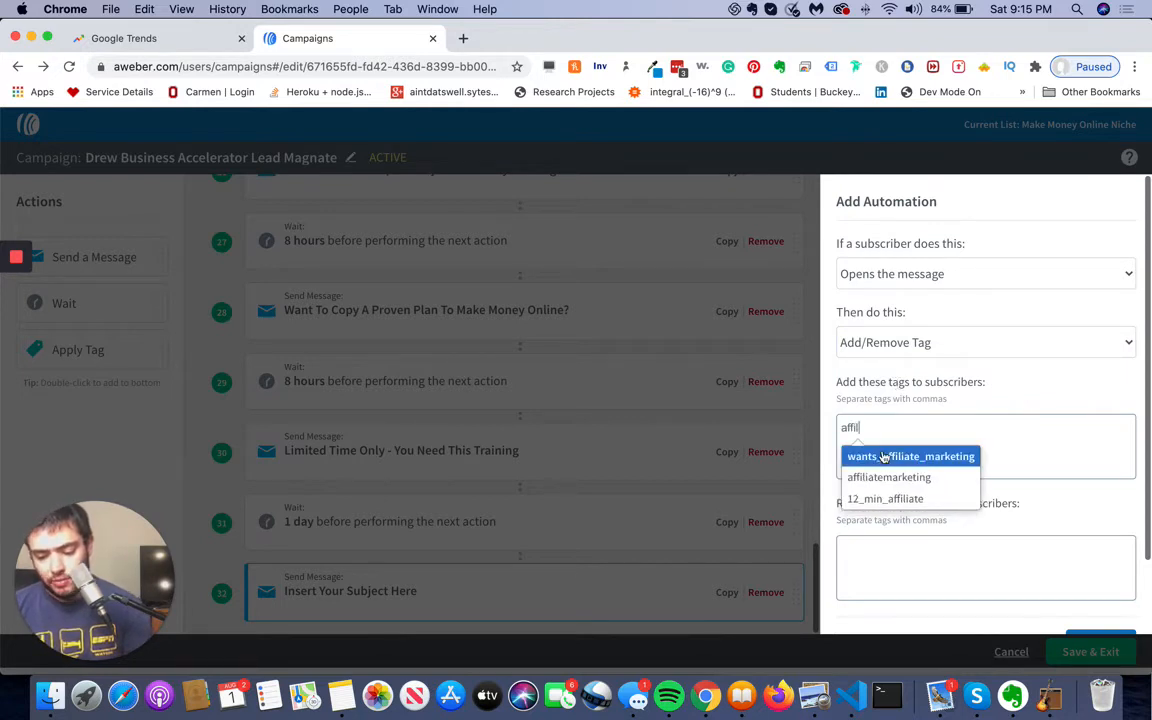
pyautogui.press('Down')
pyautogui.press('Return')
pyautogui.write('affiliat')
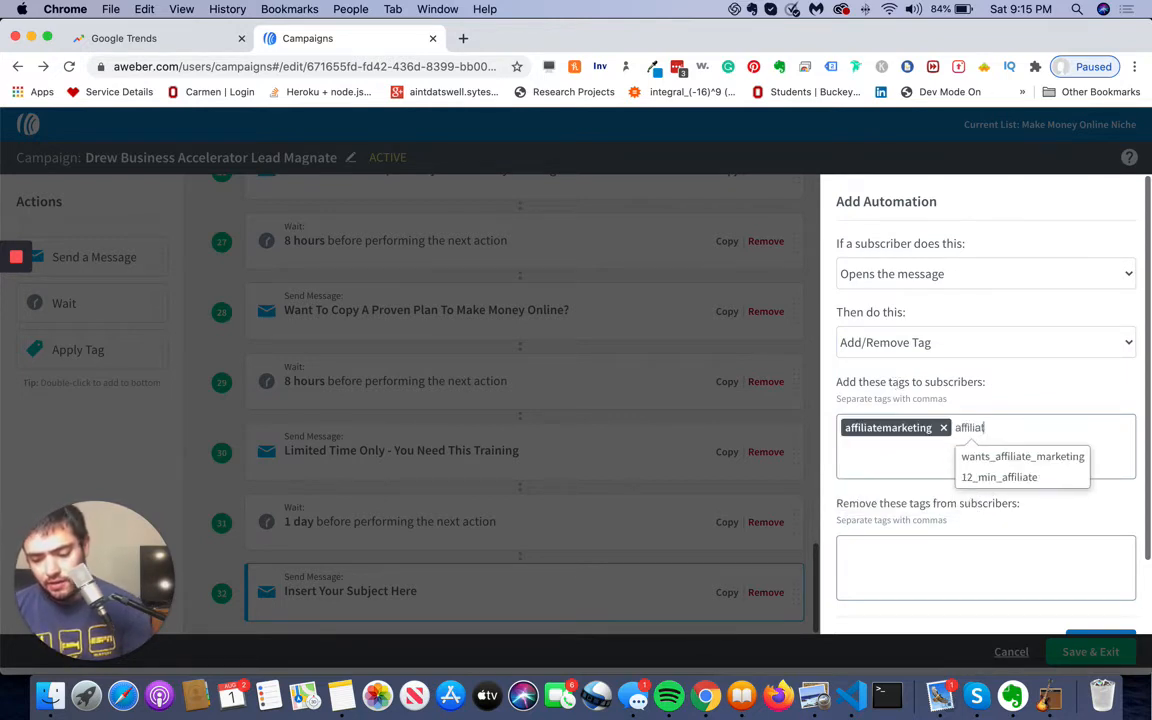
pyautogui.write('e_guide')
pyautogui.press('Return')
pyautogui.write('lead_mag')
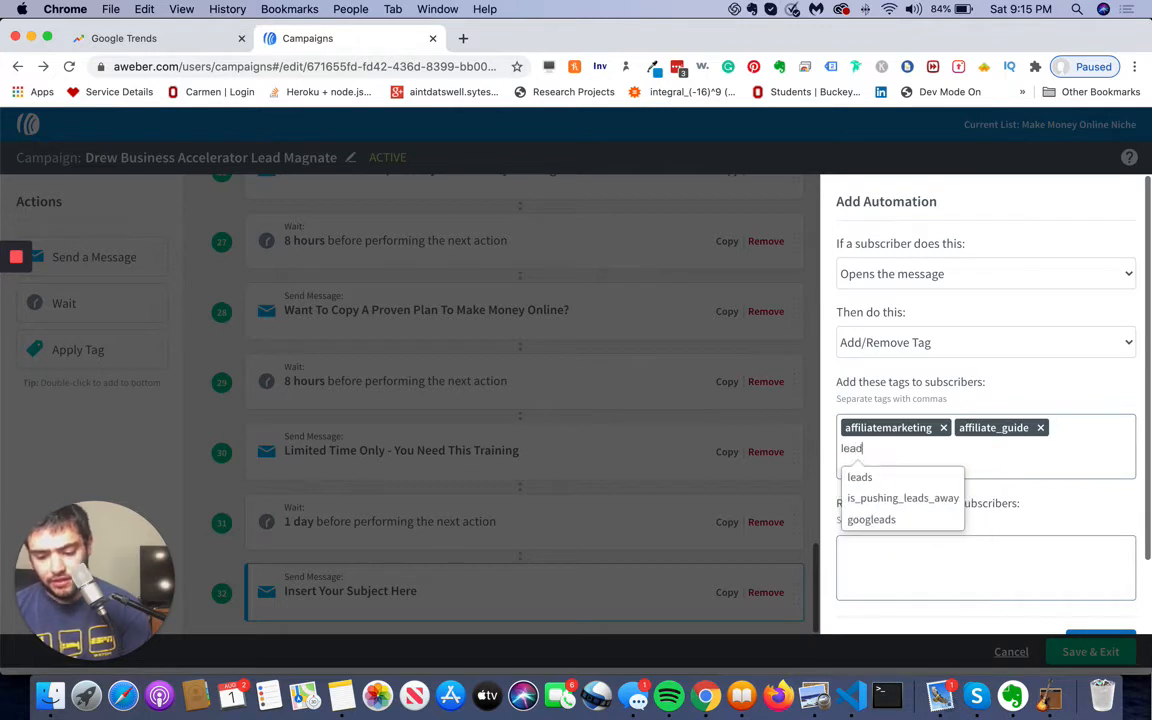
pyautogui.write('nate')
pyautogui.press('Return')
pyautogui.write('advice')
pyautogui.press('Return')
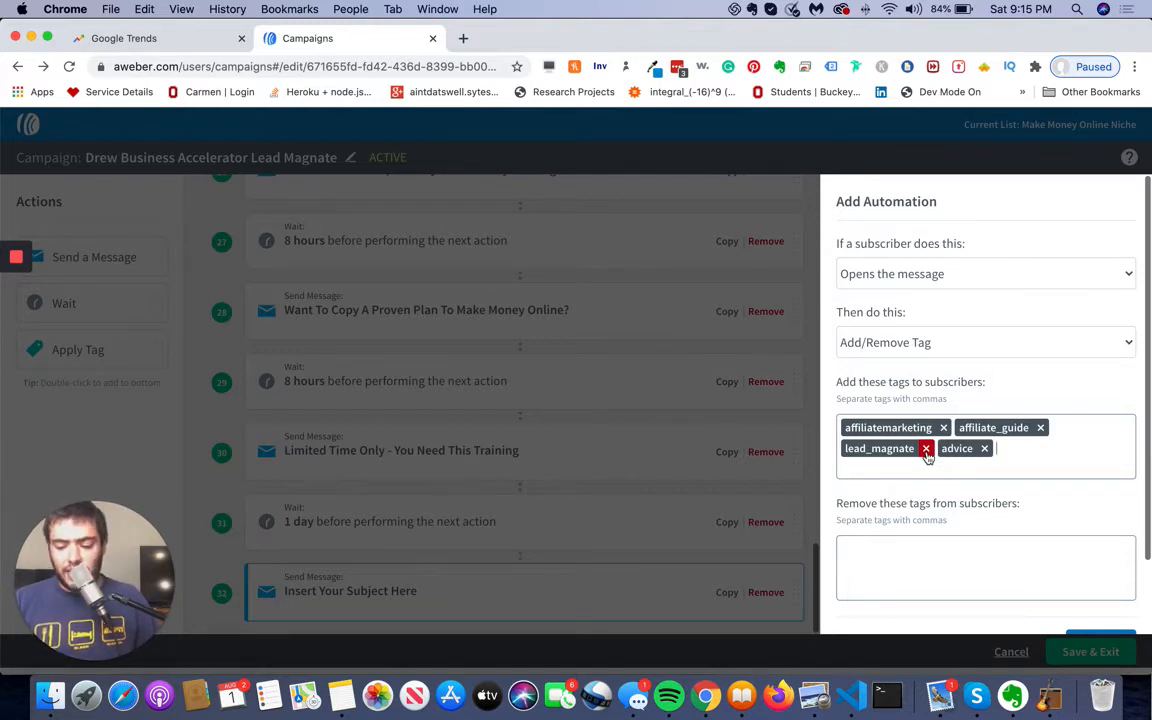
pyautogui.click(998, 583)
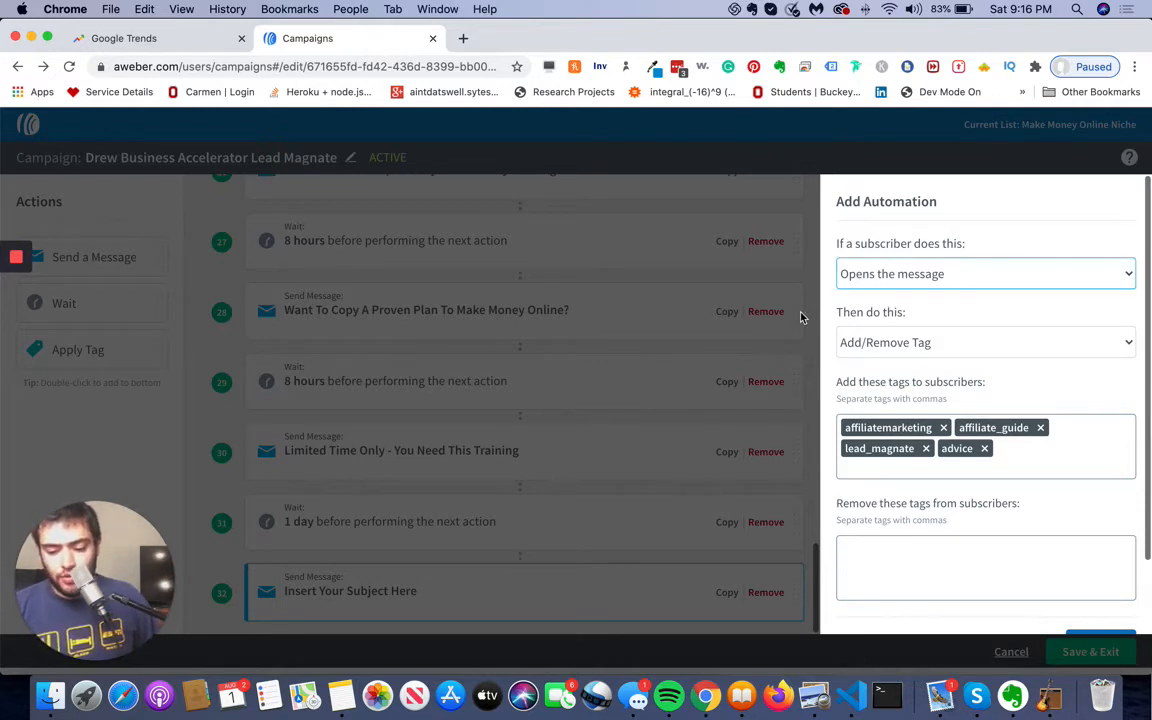
# Change the automation's action to Remove subscriber from campaign, and cancel the automation without applying it
pyautogui.click(880, 342)
pyautogui.click(880, 360)
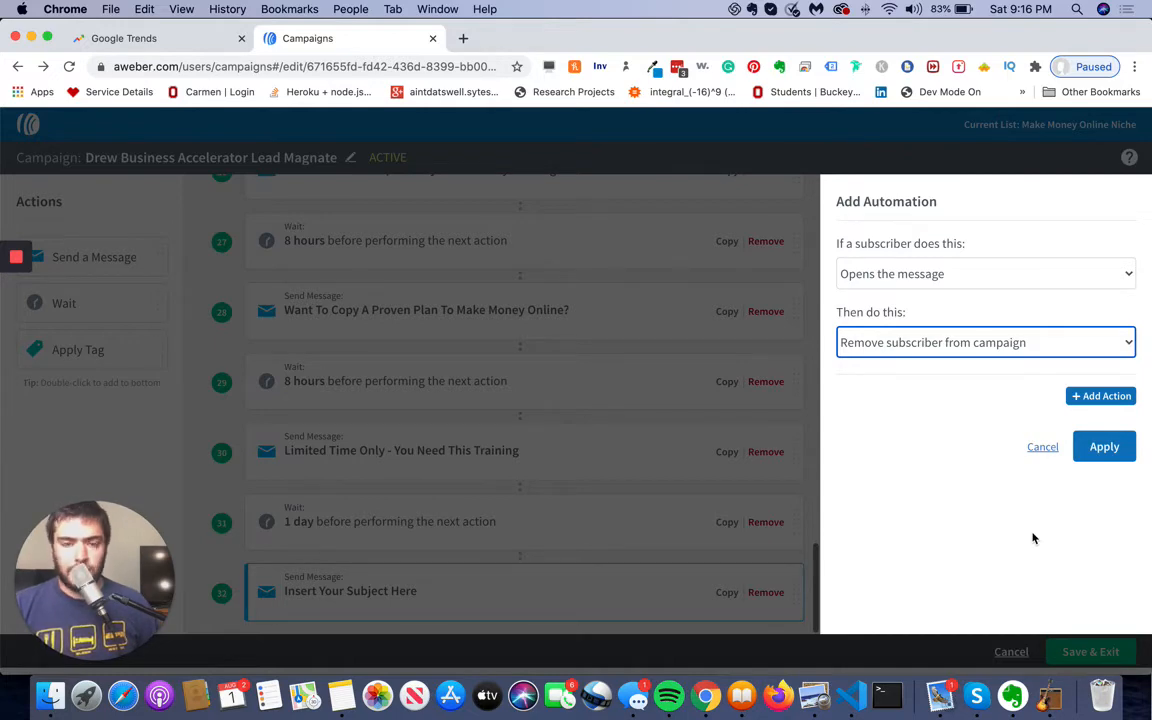
pyautogui.click(1048, 446)
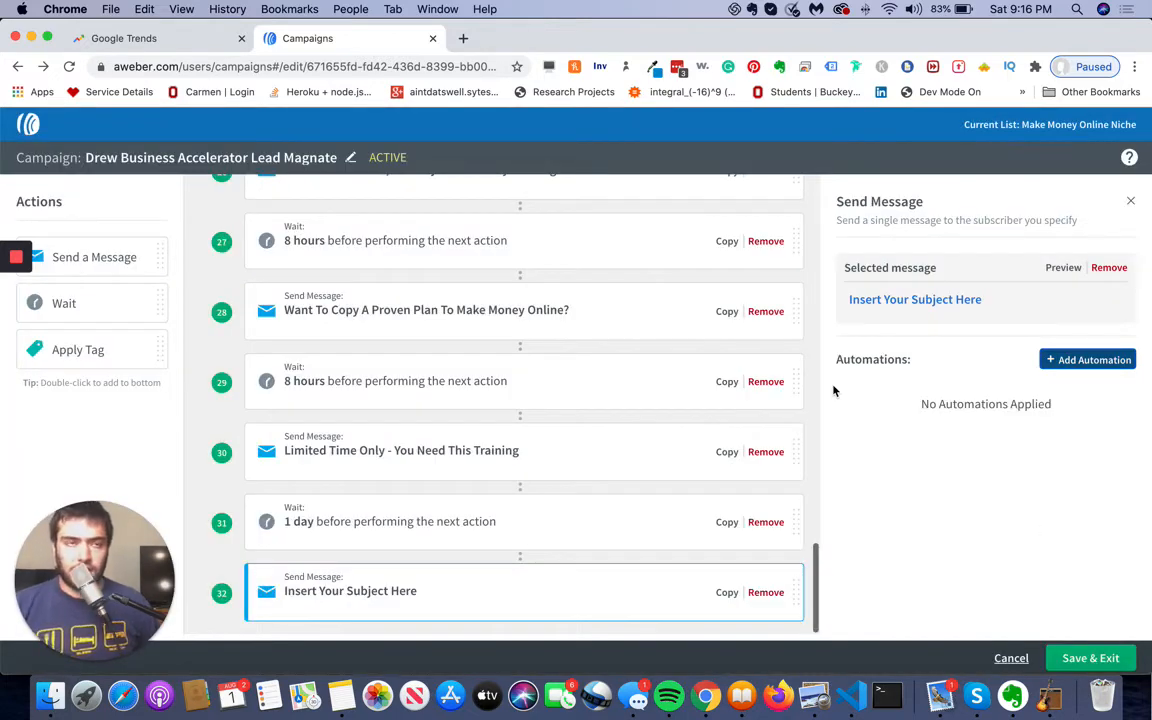
# Apply an automation to the last message that adds the tag affiliate when a subscriber opens it, and save the campaign
pyautogui.click(1088, 359)
pyautogui.click(933, 348)
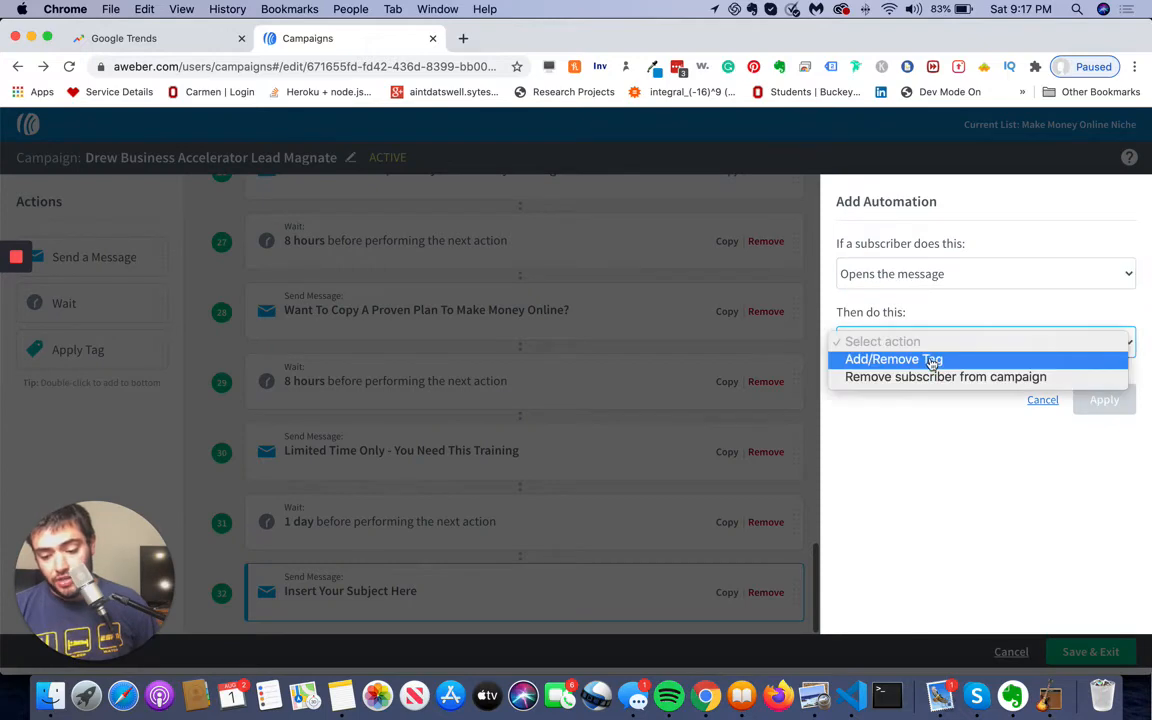
pyautogui.click(933, 360)
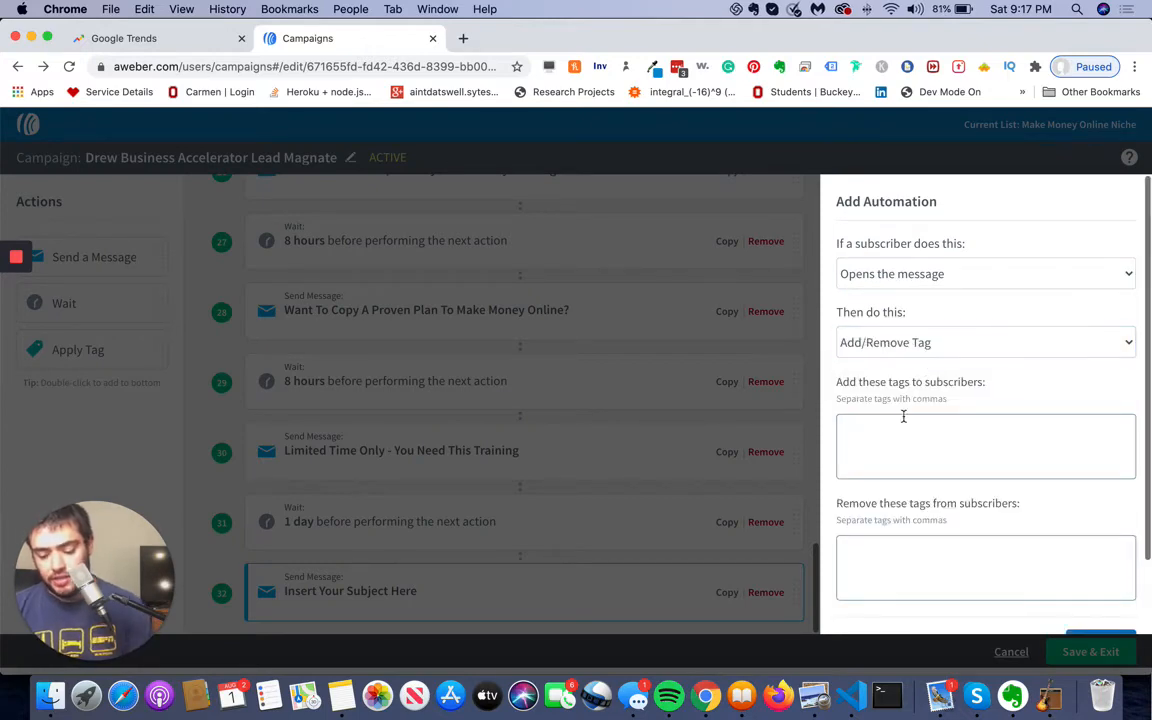
pyautogui.click(903, 416)
pyautogui.write('affiliate')
pyautogui.press('Return')
pyautogui.scroll(-2, 1119, 541)
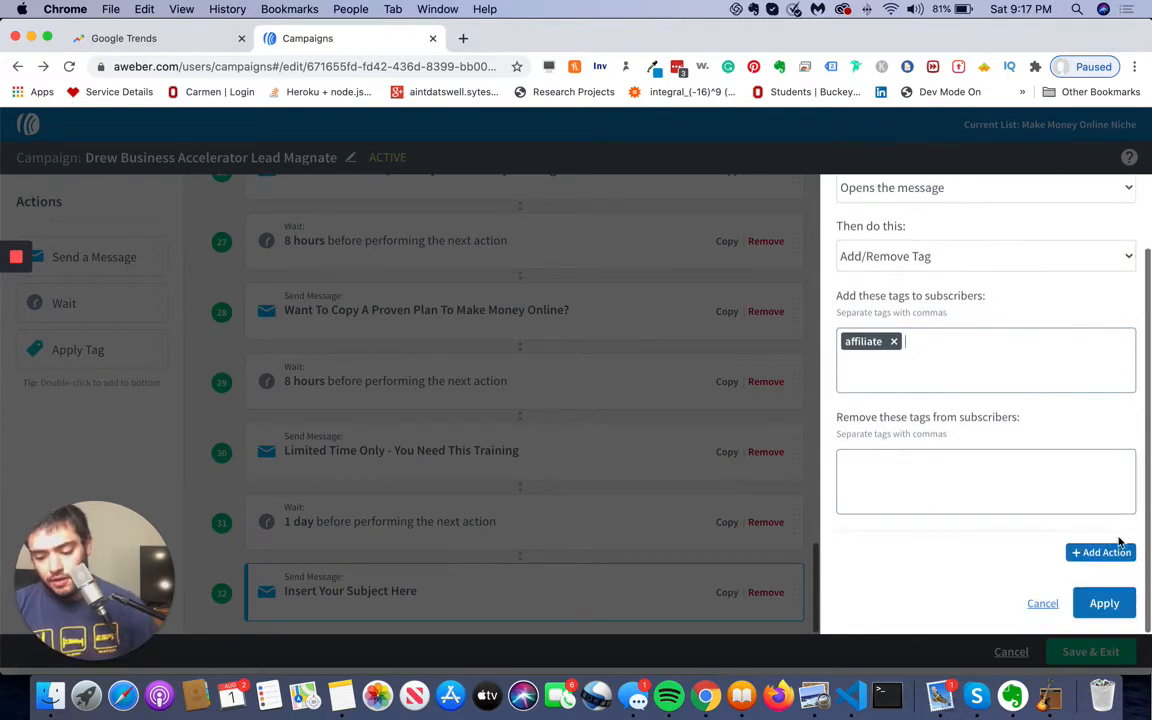
pyautogui.click(1103, 606)
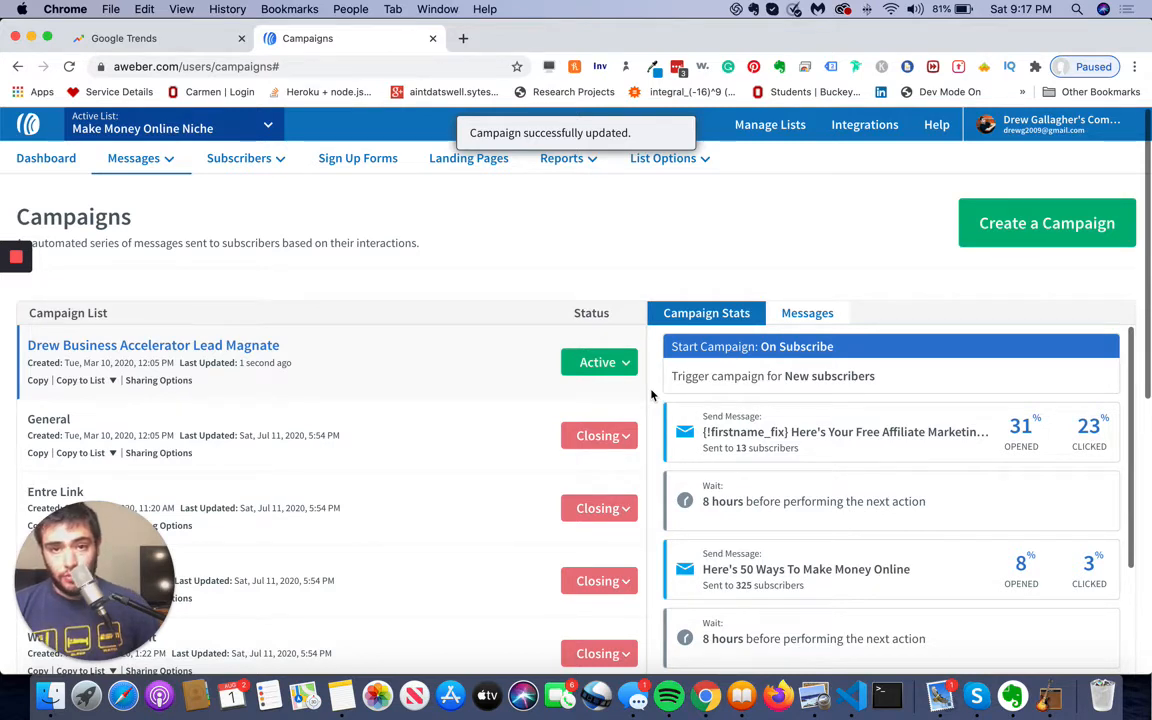
# Reopen the active Lead Magnate campaign, remove its final Insert Your Subject Here message and the 1-day wait before it, and save
pyautogui.click(600, 362)
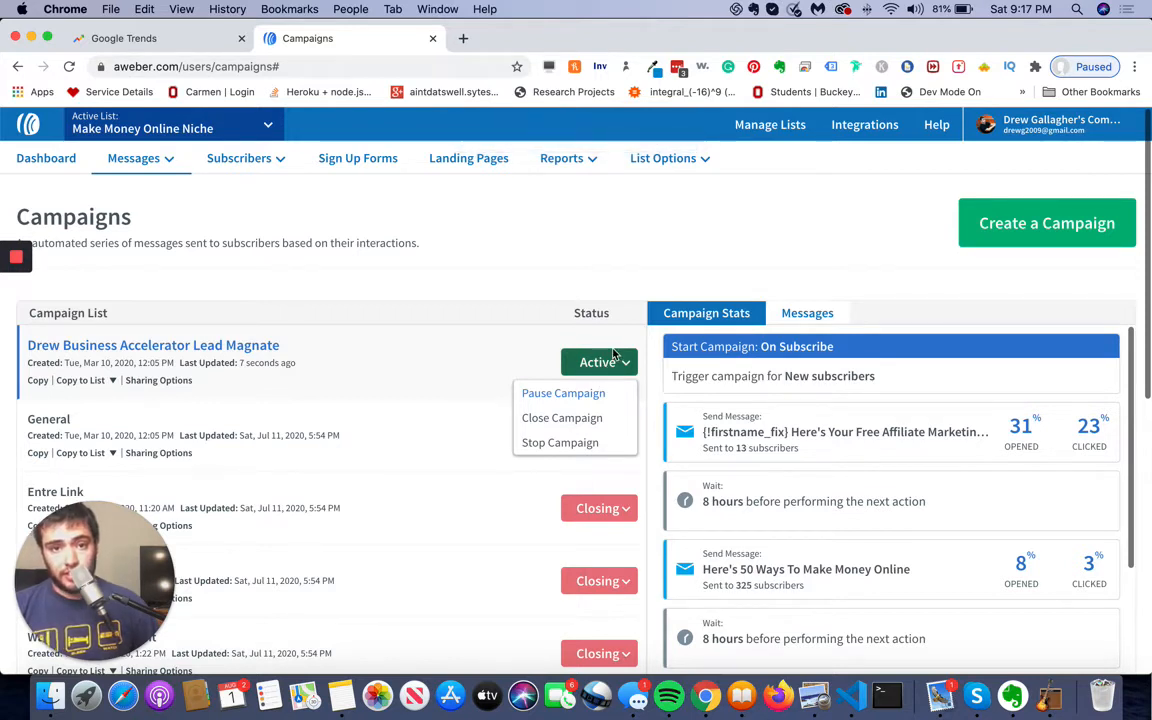
pyautogui.click(238, 347)
pyautogui.scroll(-10, 460, 375)
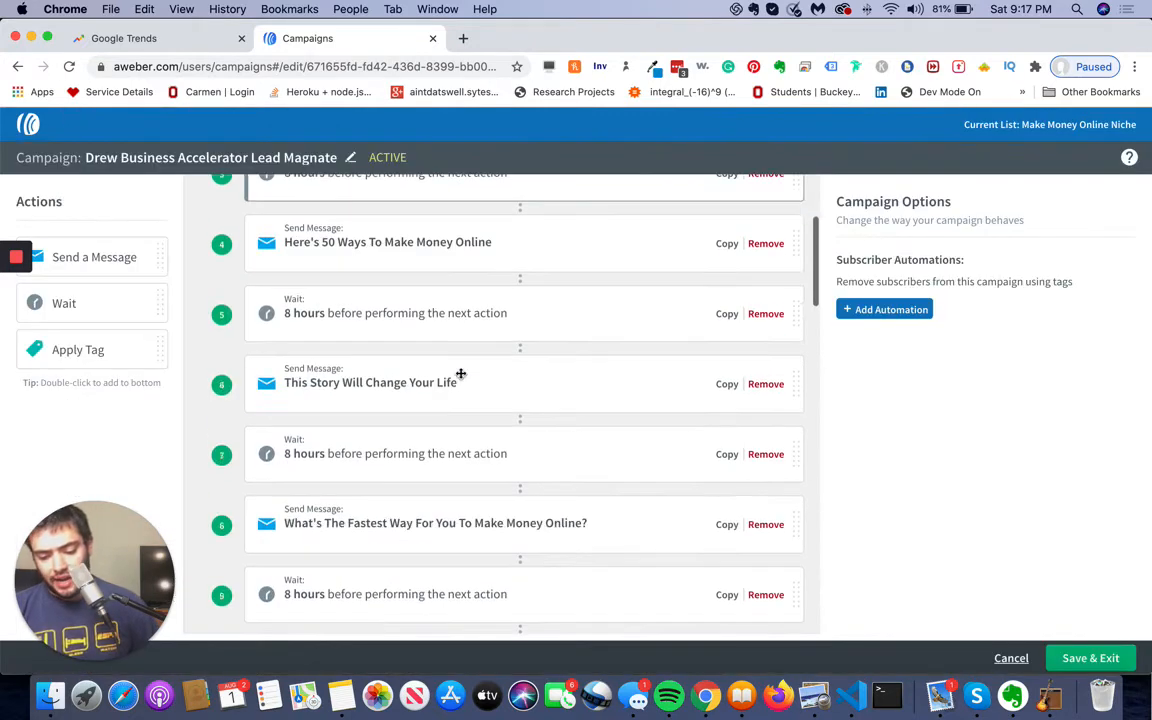
pyautogui.scroll(-10, 460, 375)
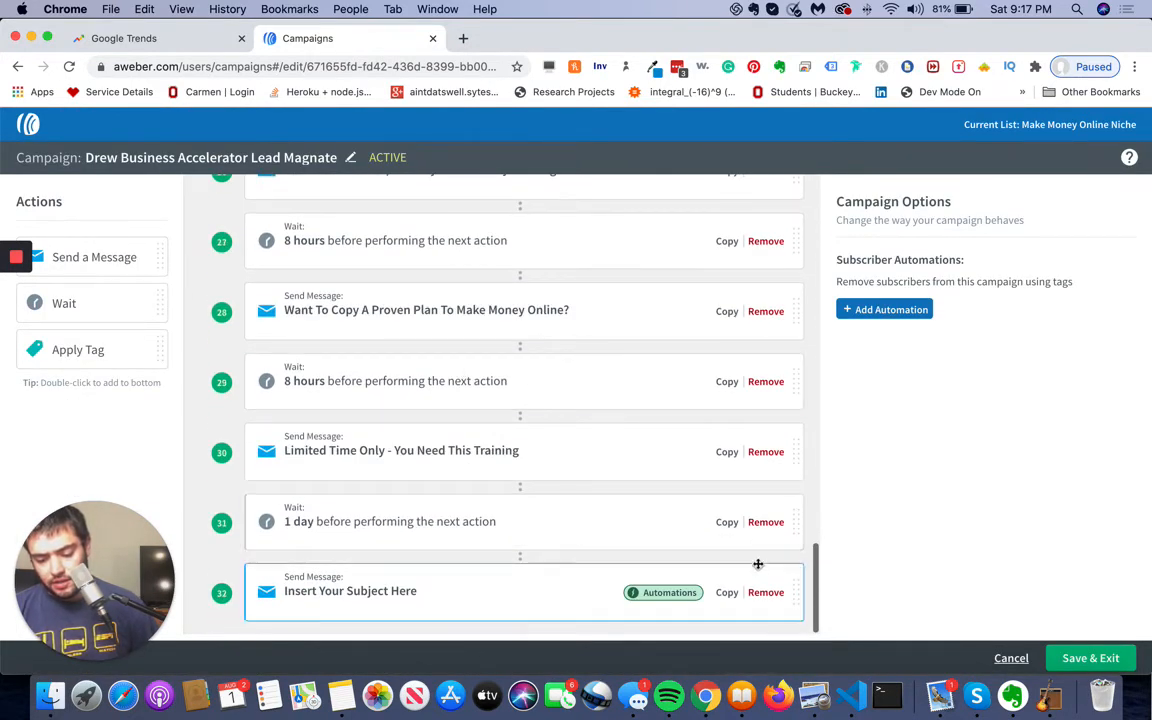
pyautogui.click(765, 591)
pyautogui.click(765, 593)
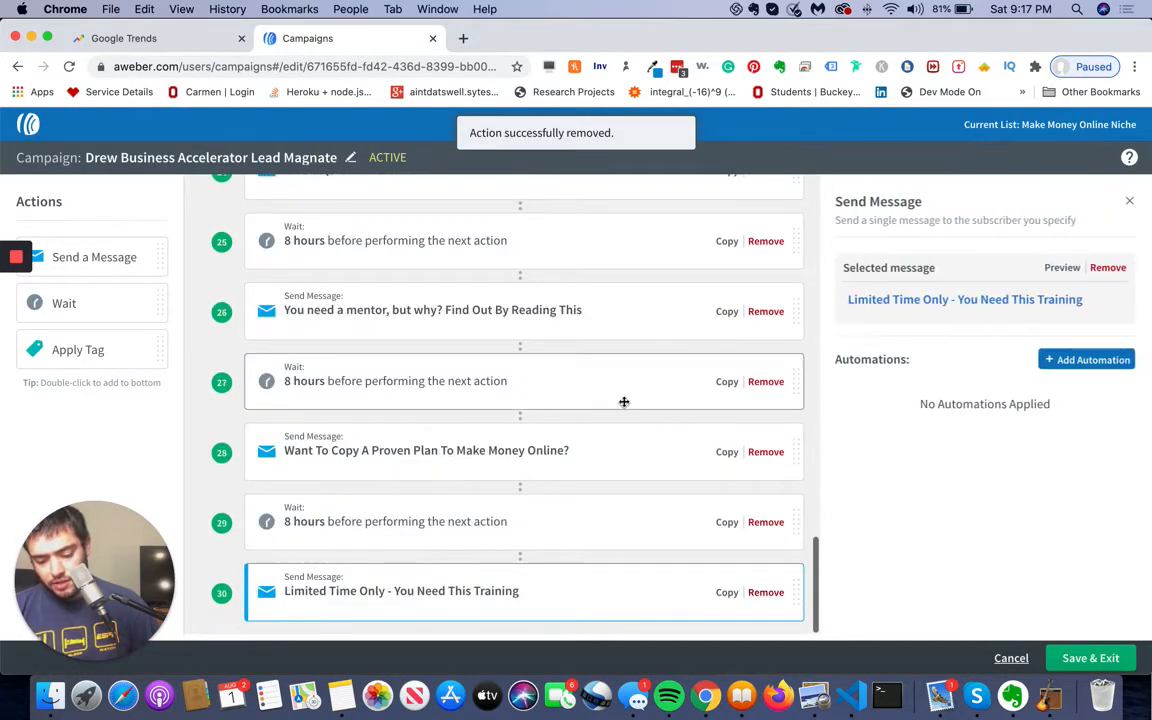
pyautogui.scroll(3, 624, 401)
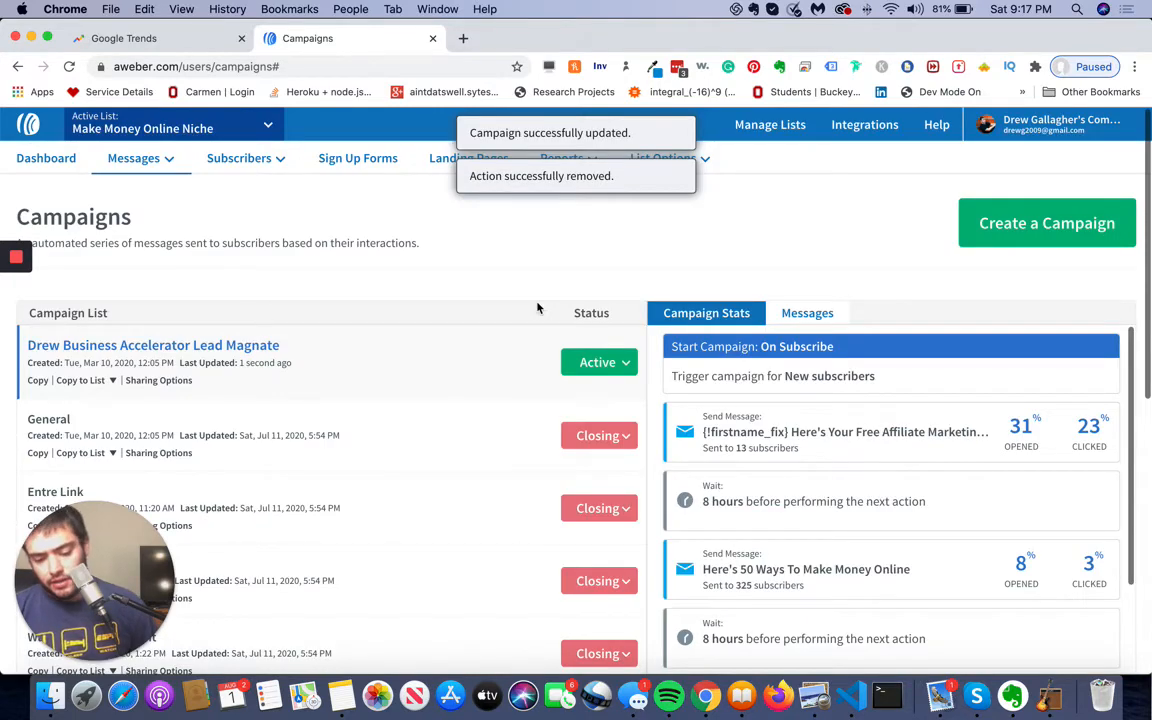
# Create a campaign from the Welcome Series template under the name Template: Welcome Series, and review its messages
pyautogui.click(1062, 234)
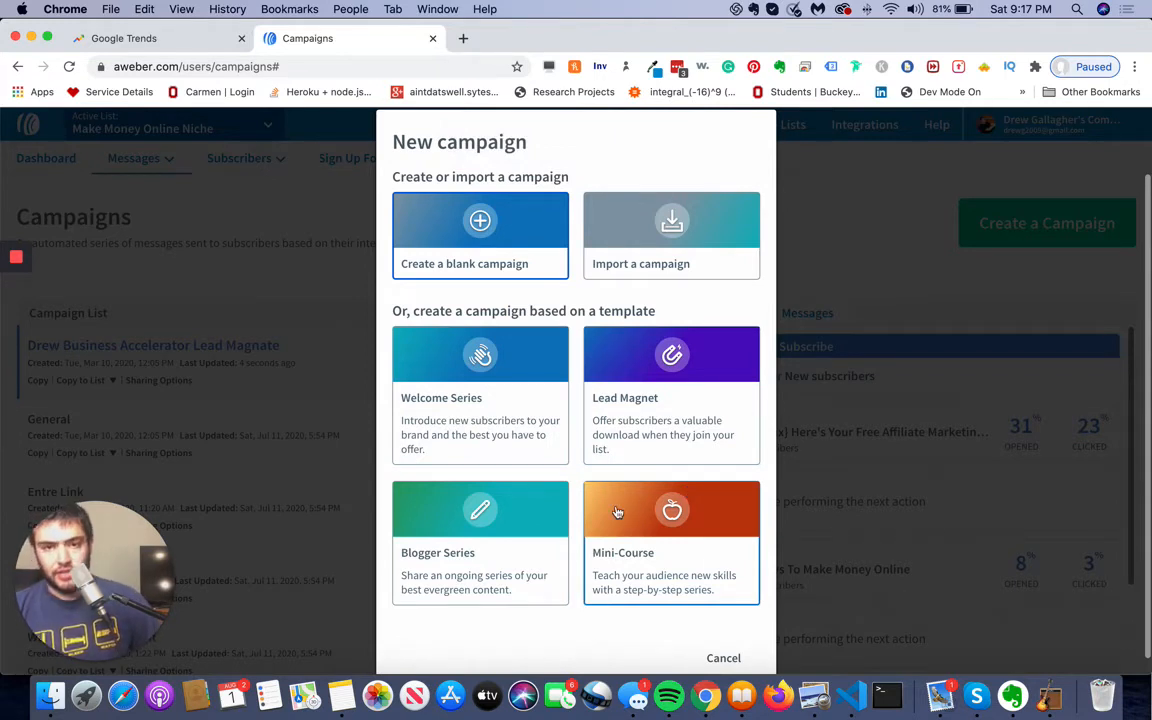
pyautogui.click(470, 464)
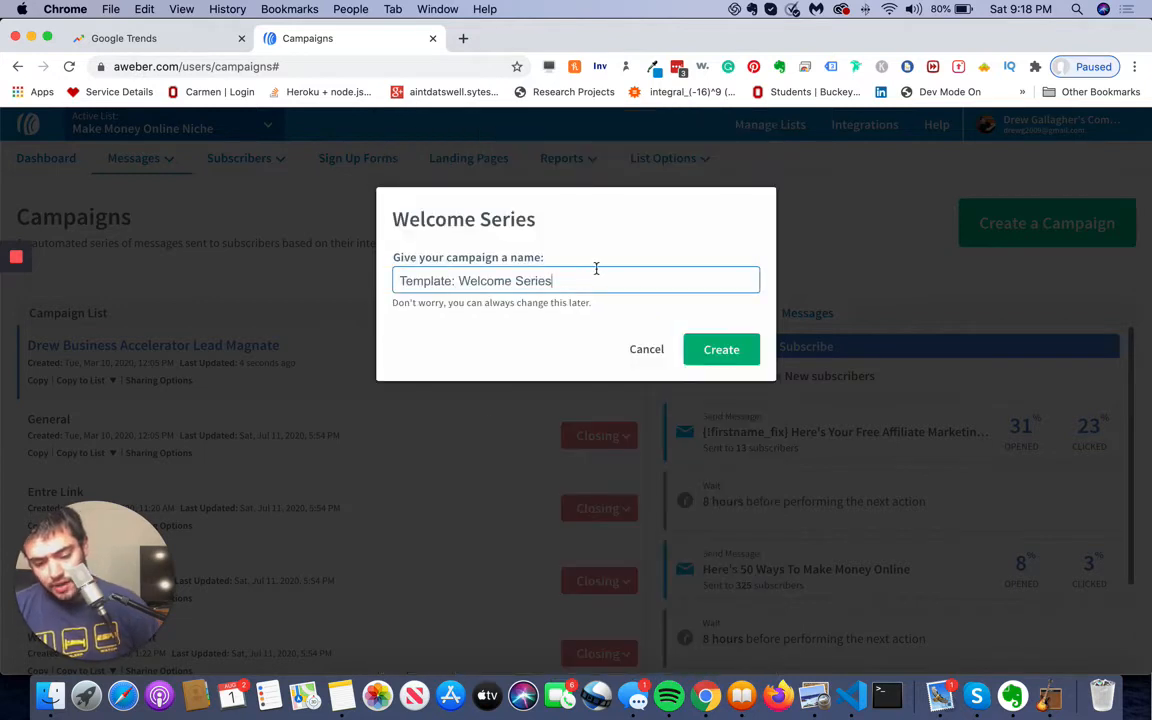
pyautogui.click(726, 349)
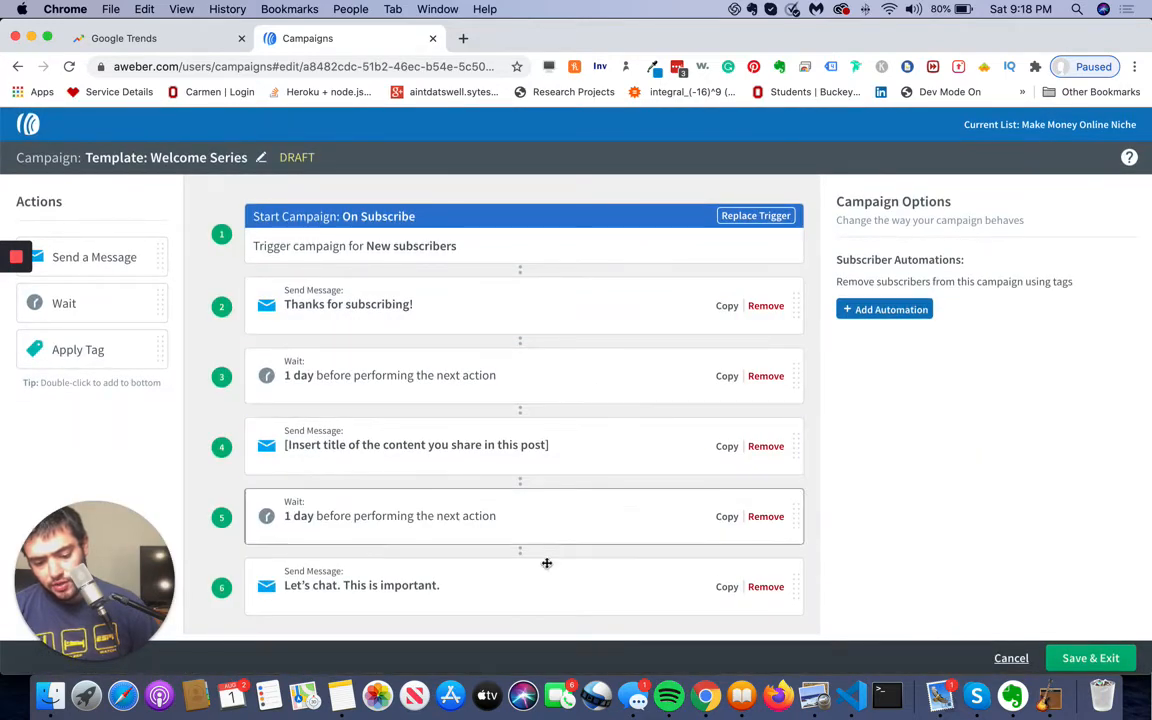
pyautogui.click(527, 573)
pyautogui.click(582, 442)
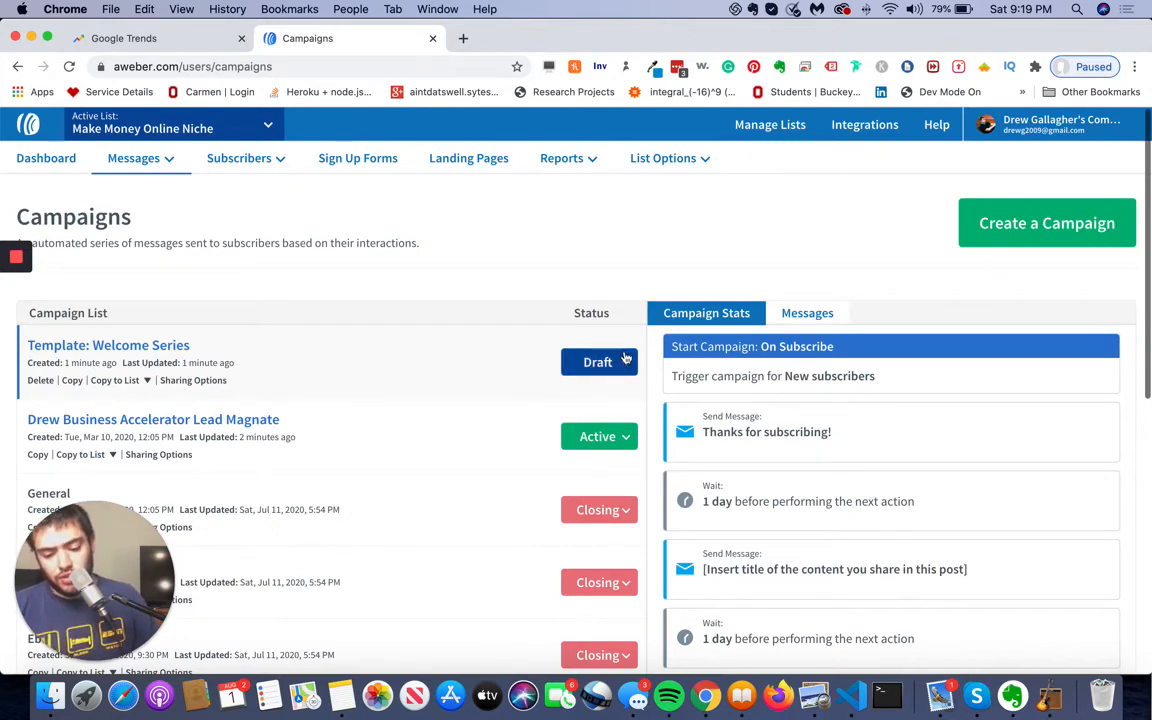
# Check the status options of the Template: Welcome Series draft and delete that campaign
pyautogui.click(615, 362)
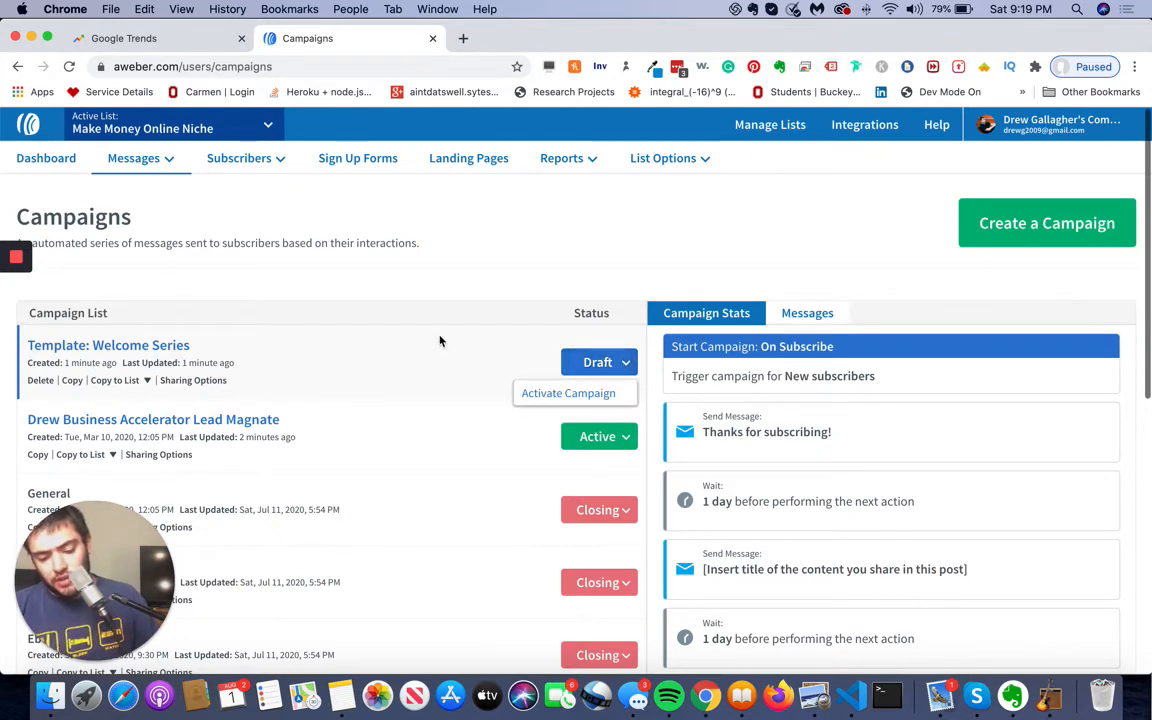
pyautogui.click(44, 382)
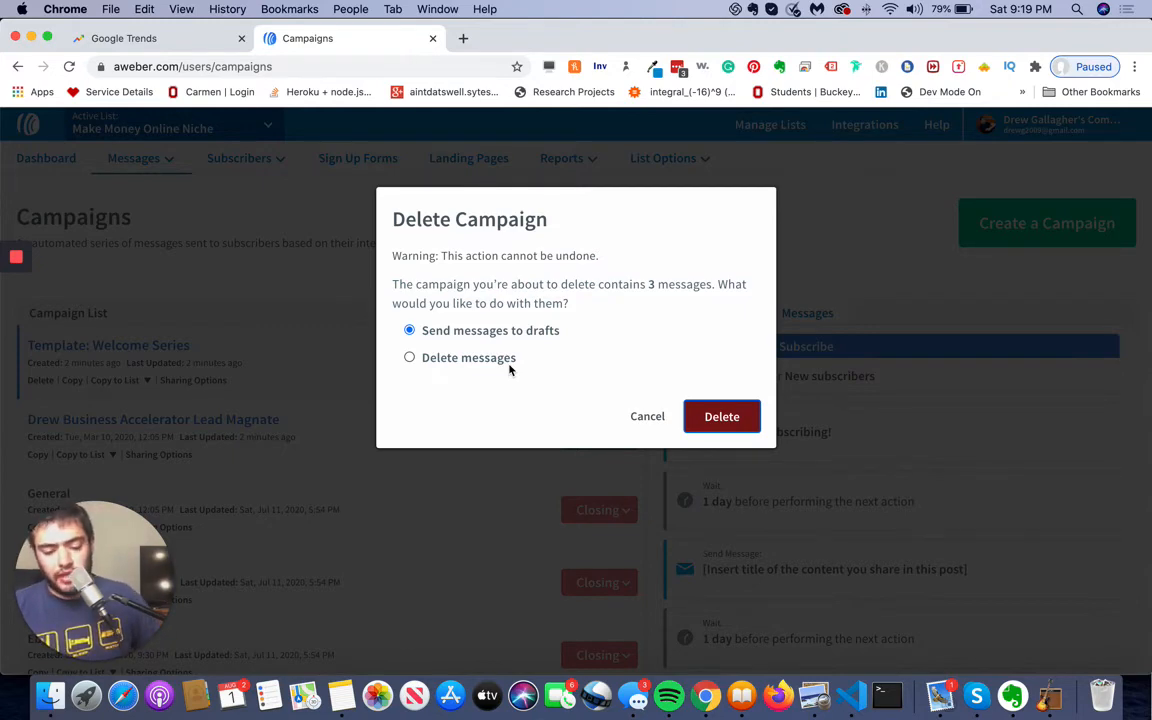
pyautogui.press('Return')
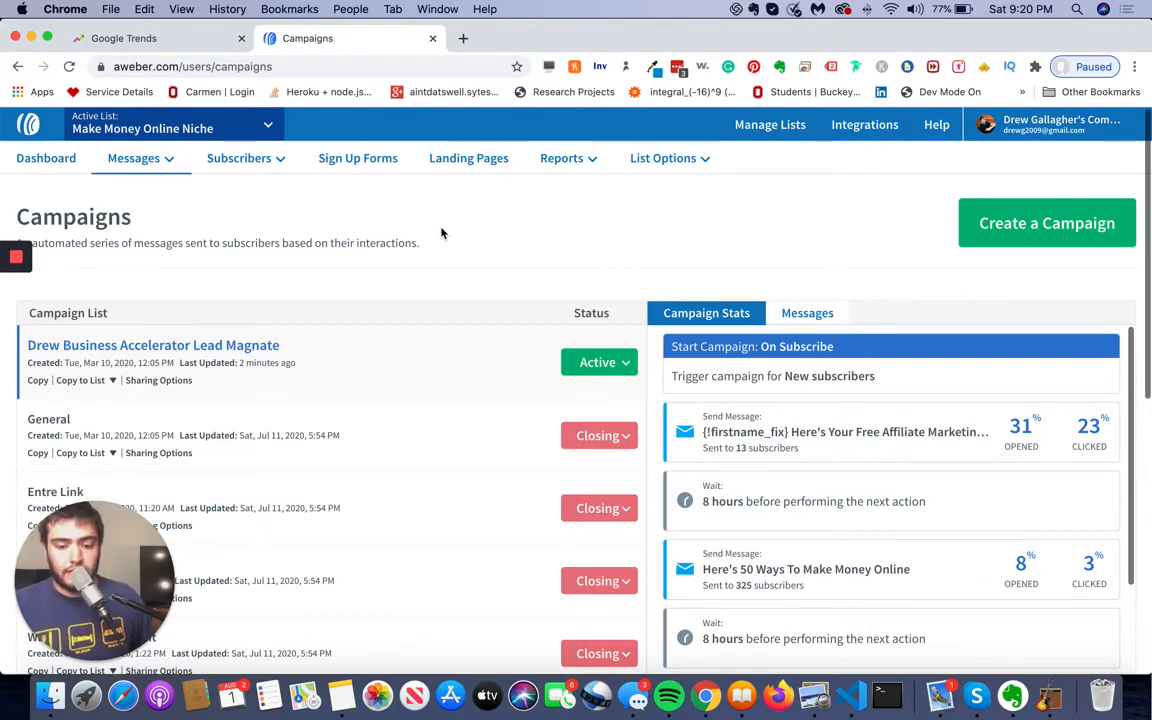
# Look through the campaign list, and check the active campaign's sharing options and the lists it can be copied to without changing anything
pyautogui.scroll(-1, 565, 390)
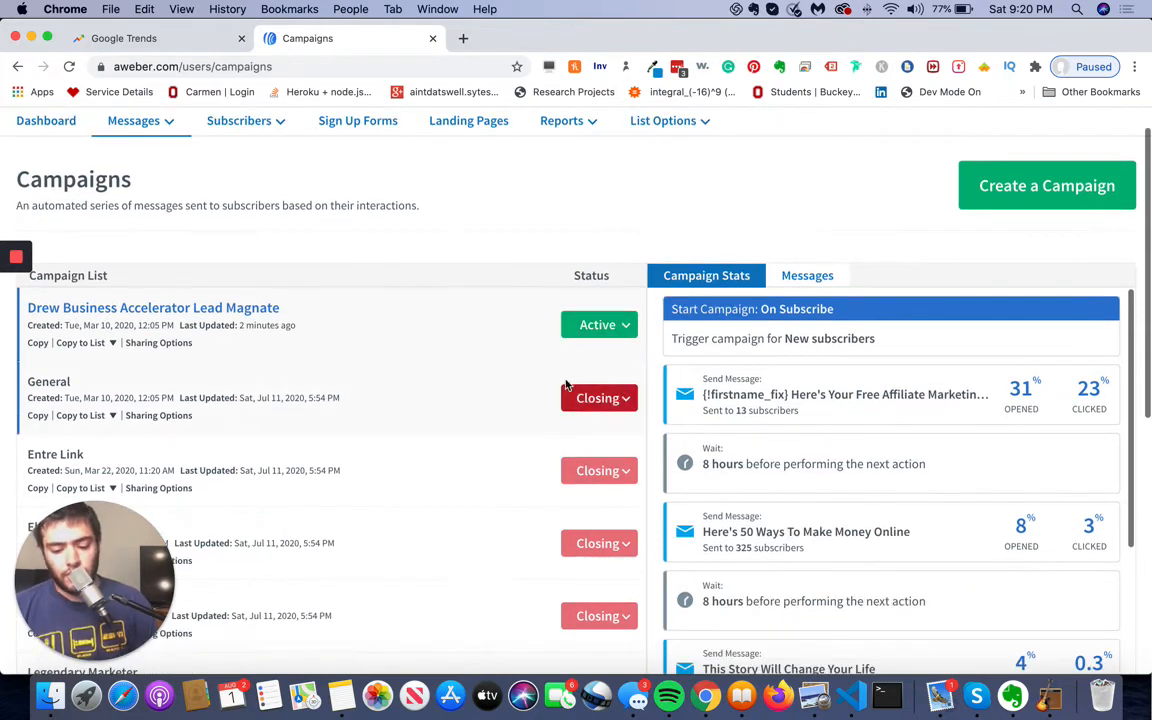
pyautogui.scroll(-10, 560, 467)
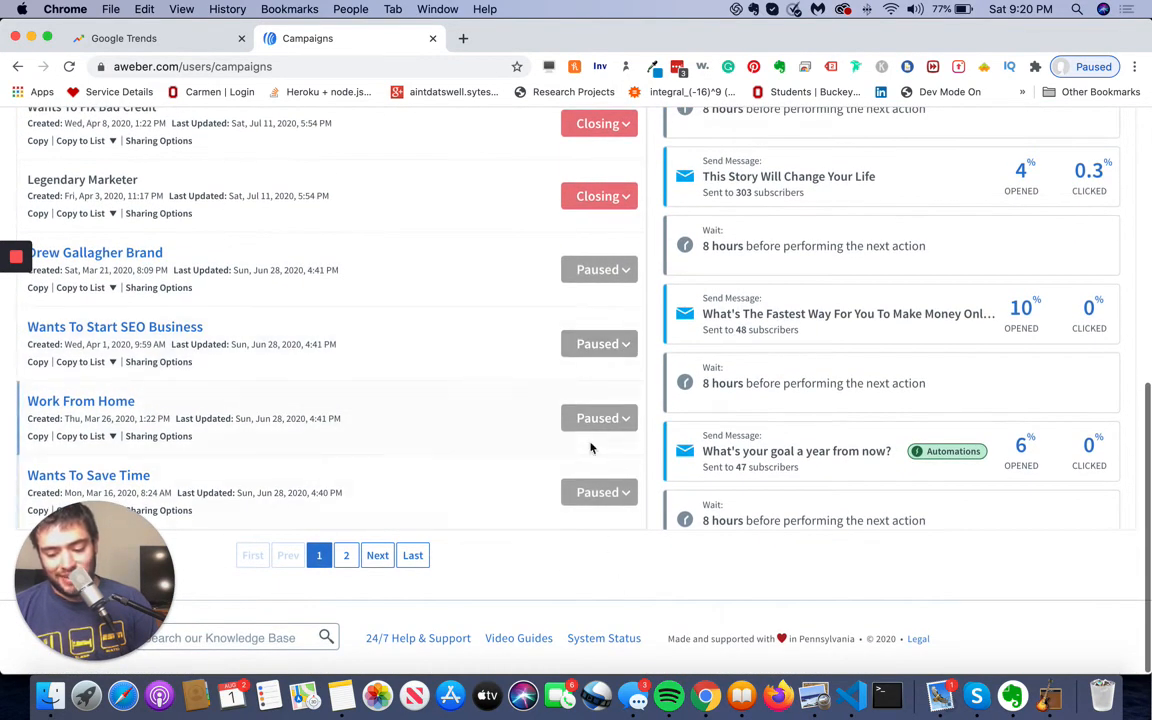
pyautogui.scroll(10, 326, 295)
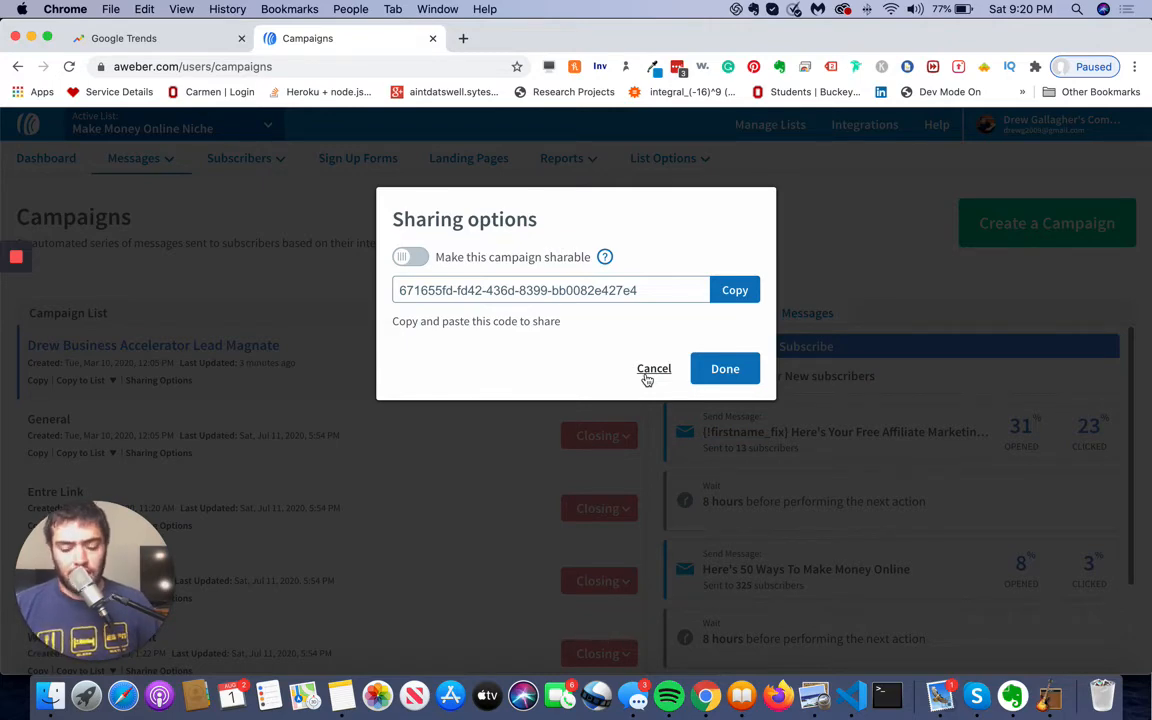
pyautogui.click(652, 369)
pyautogui.click(110, 381)
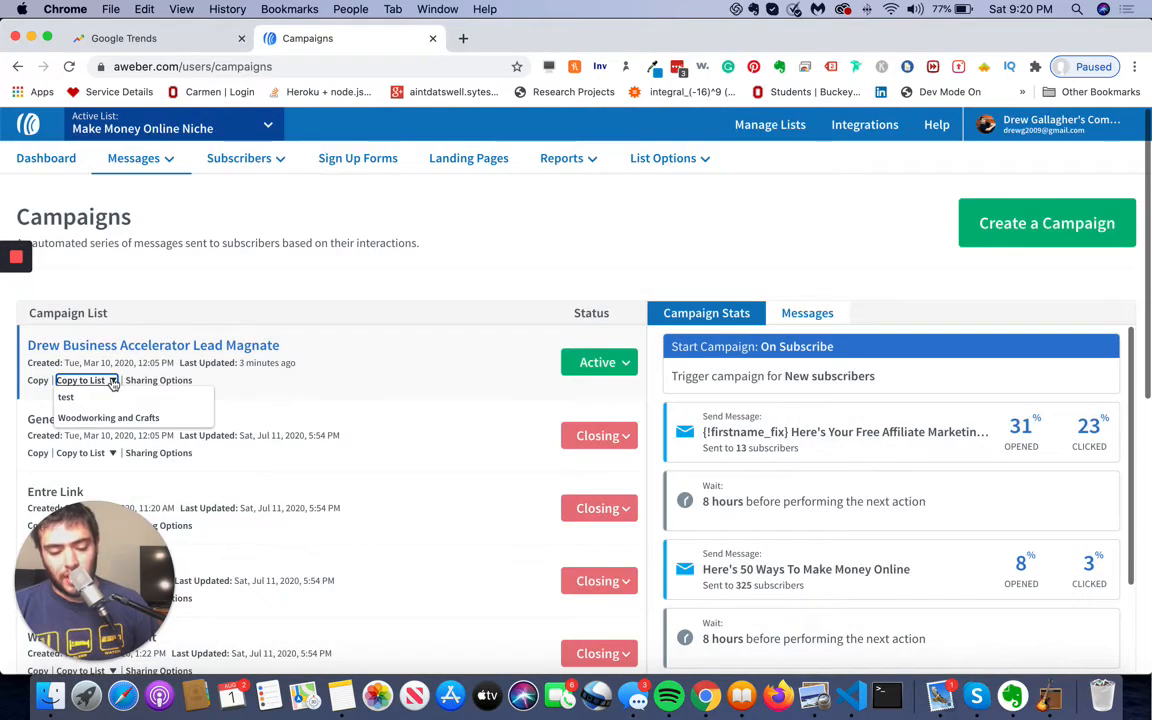
pyautogui.click(165, 279)
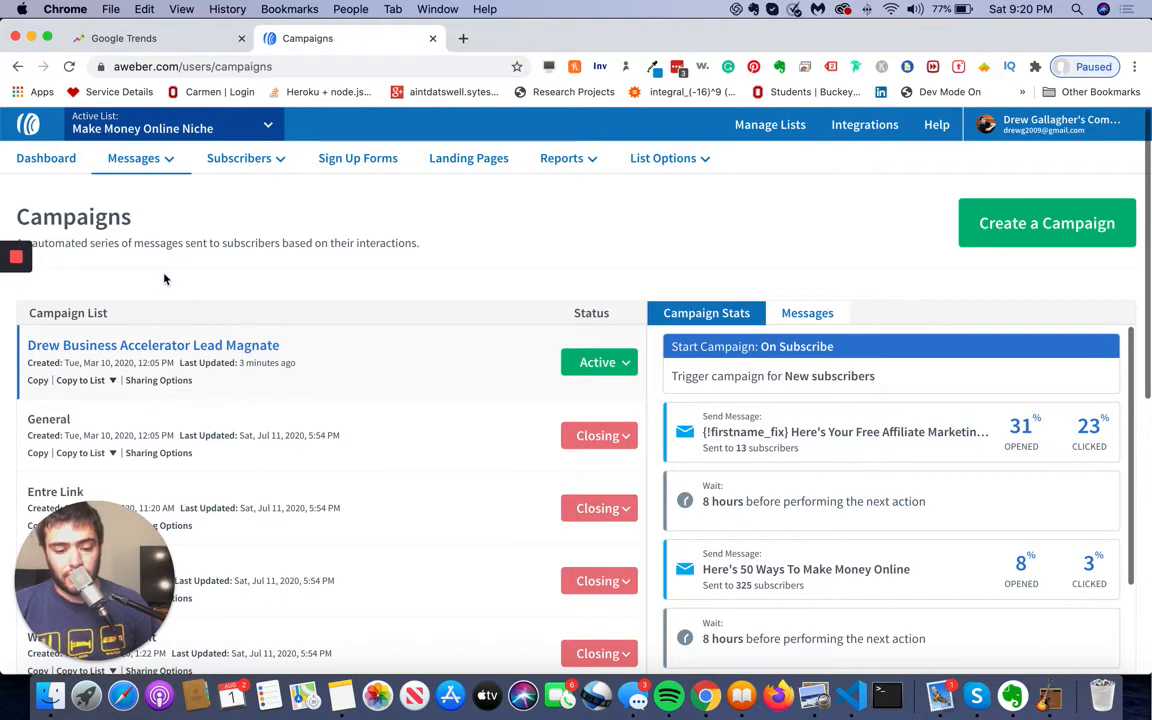
# Examine the opened and clicked rates of each message in the active campaign's statistics
pyautogui.scroll(-1, 776, 455)
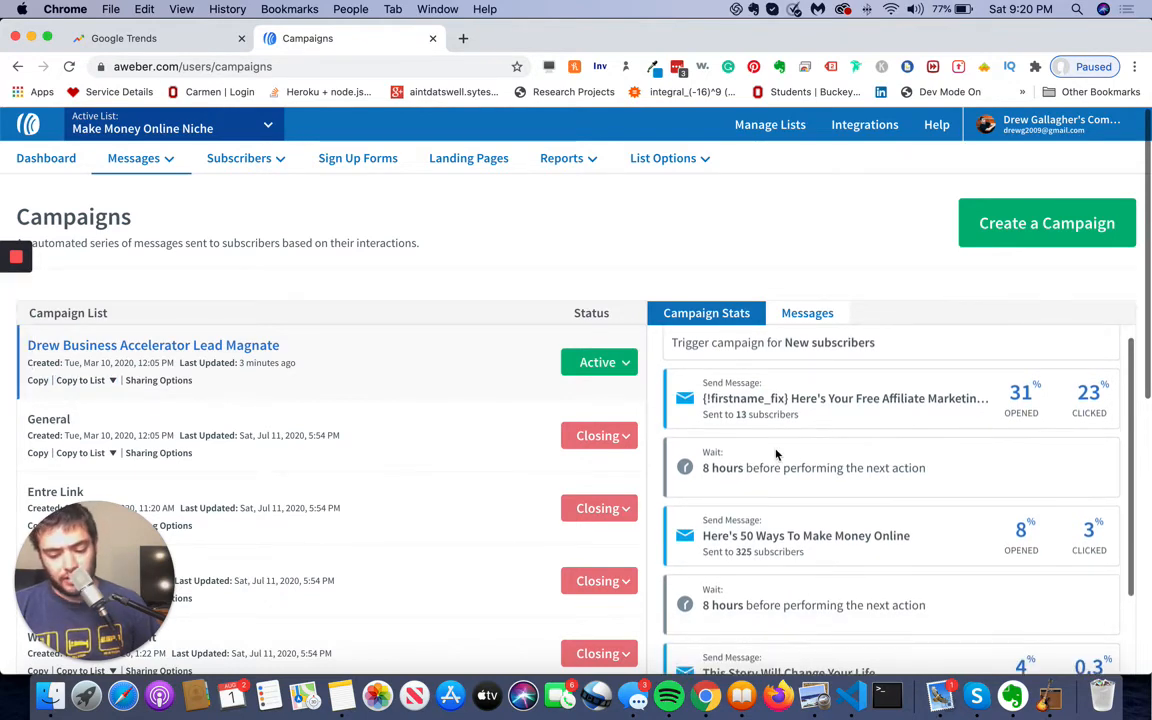
pyautogui.scroll(-5, 776, 455)
pyautogui.scroll(5, 776, 455)
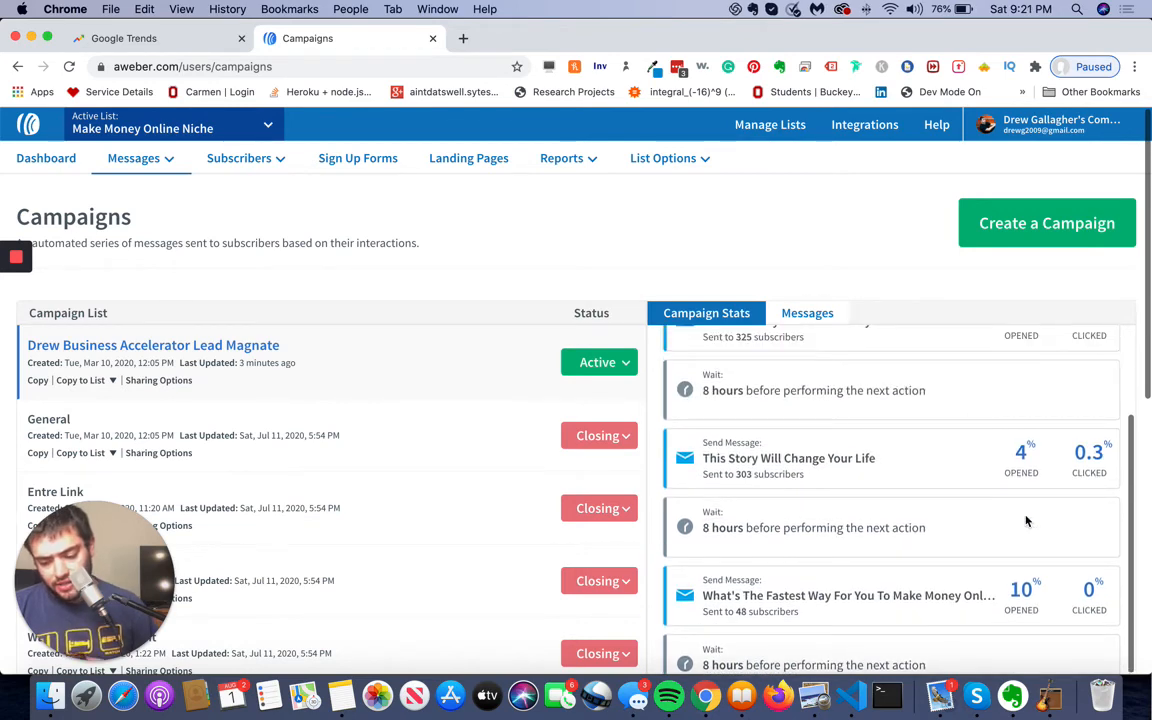
# Compare recipients, opened and clicked rates through the active campaign's sequence, down to the final message, Limited Time Only - You Need This Training
pyautogui.scroll(2, 1025, 520)
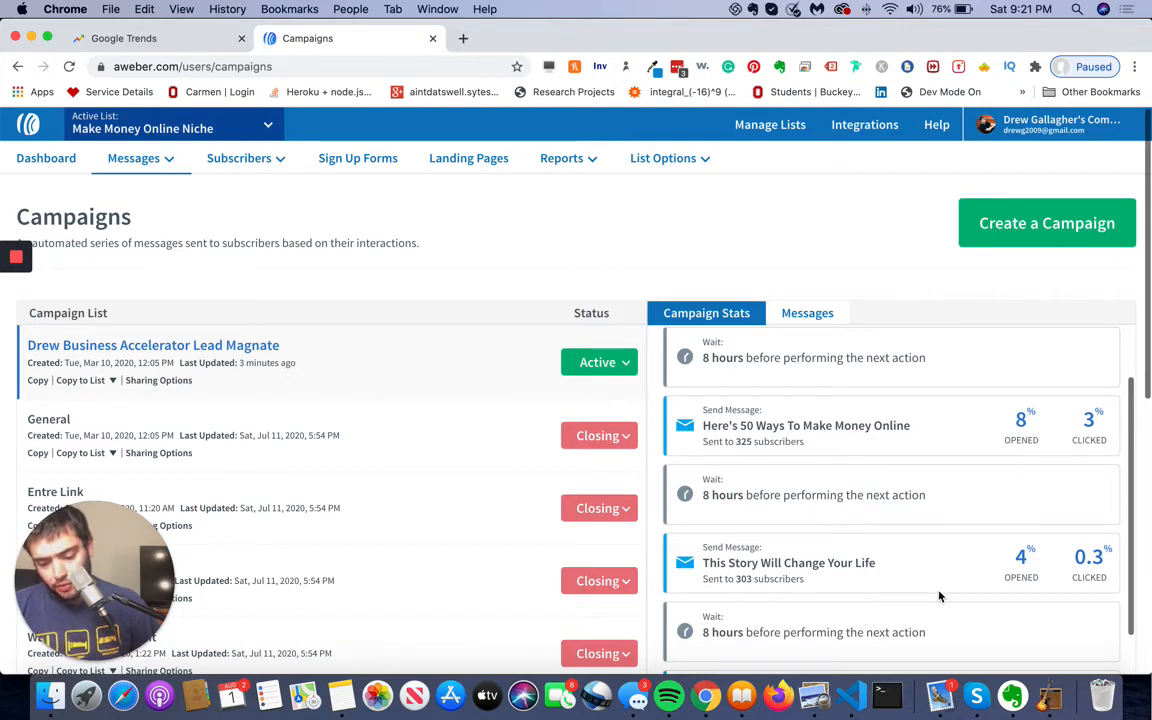
pyautogui.scroll(1, 999, 563)
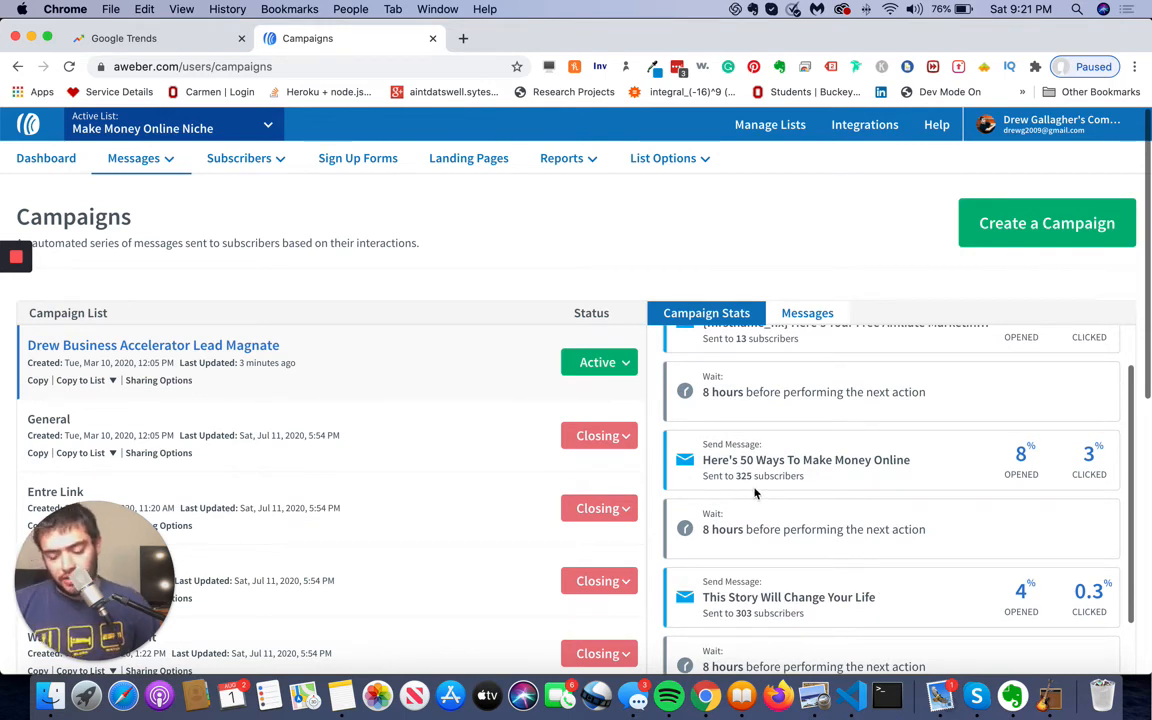
pyautogui.scroll(-5, 763, 489)
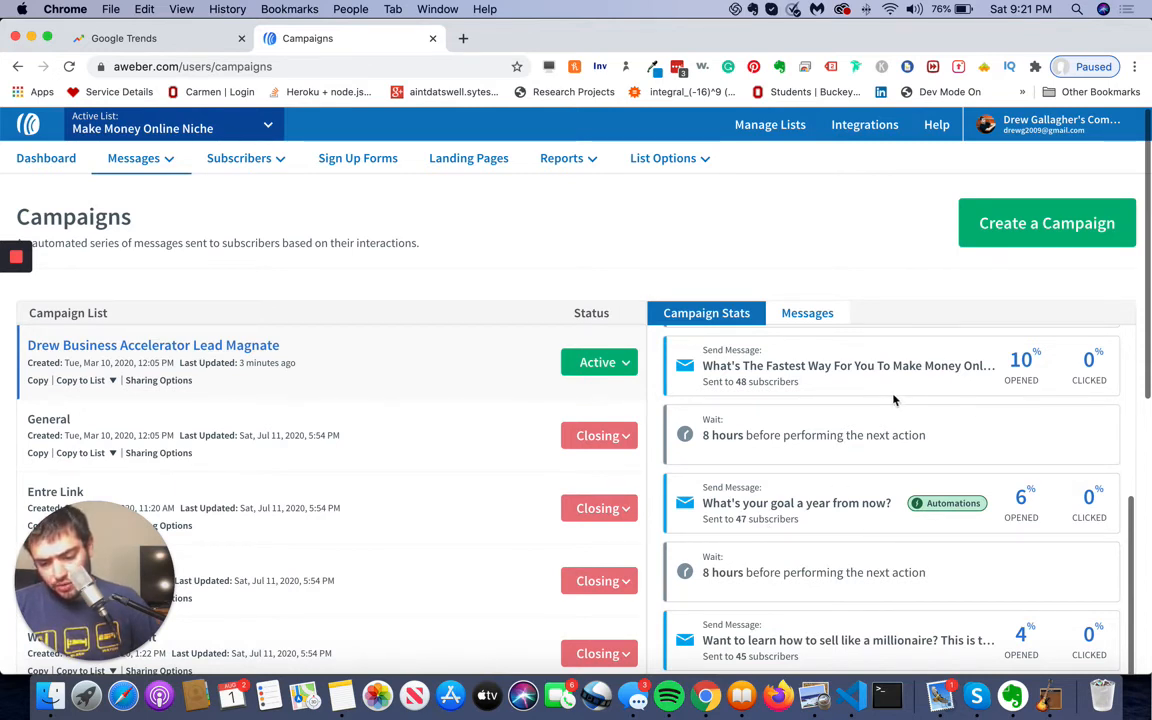
pyautogui.scroll(-4, 926, 388)
pyautogui.scroll(-4, 926, 388)
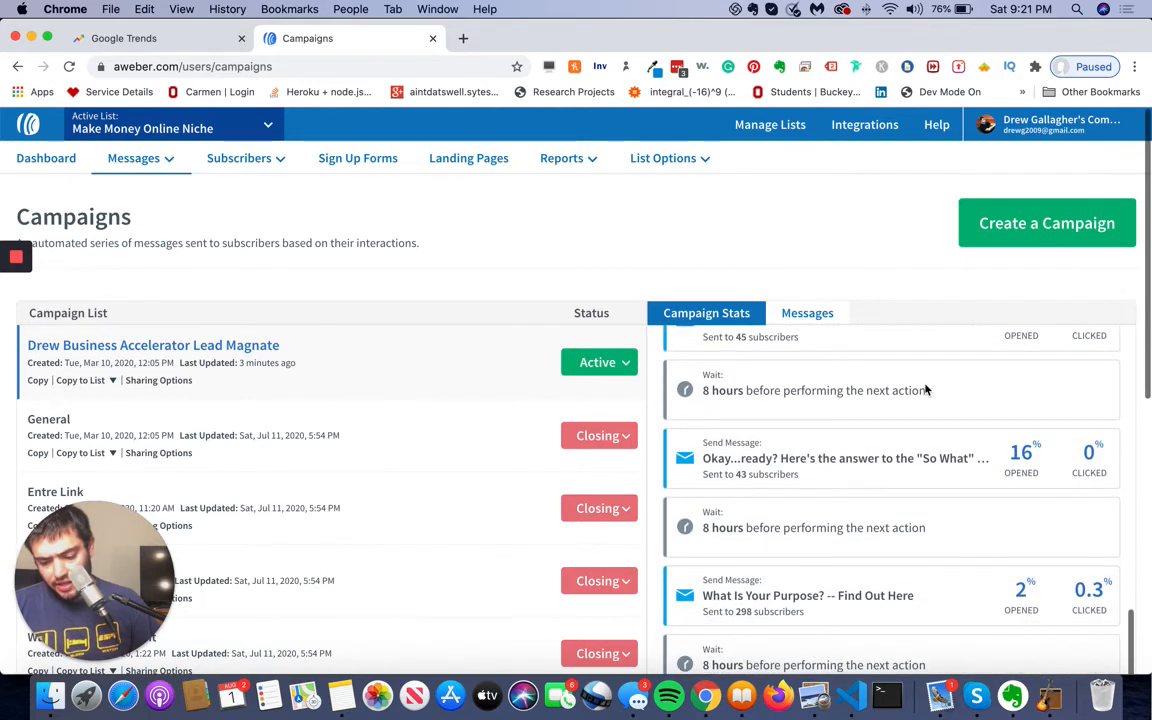
pyautogui.scroll(-4, 910, 400)
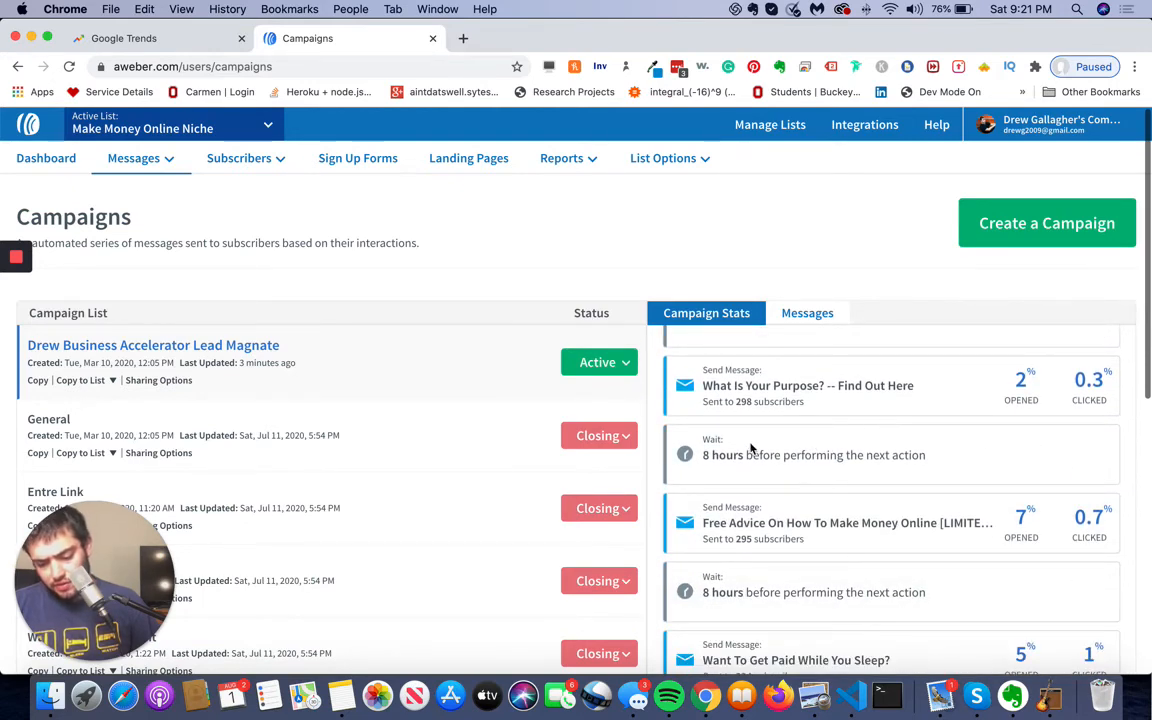
pyautogui.scroll(-2, 775, 478)
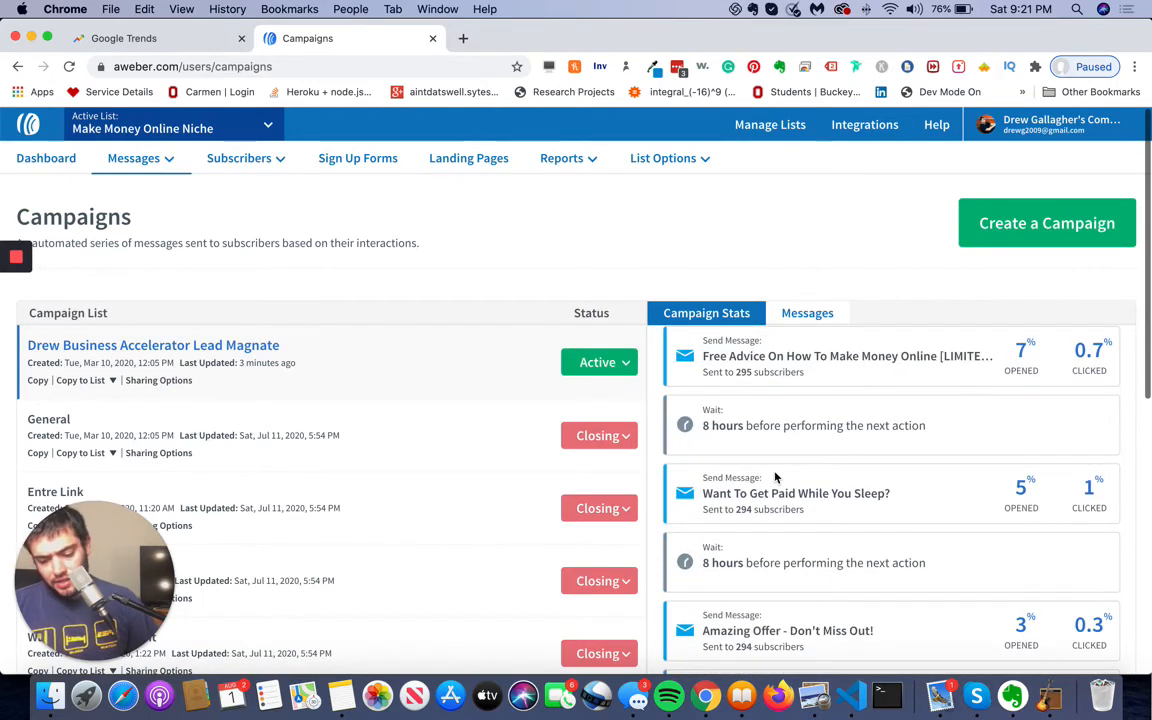
pyautogui.scroll(-3, 786, 531)
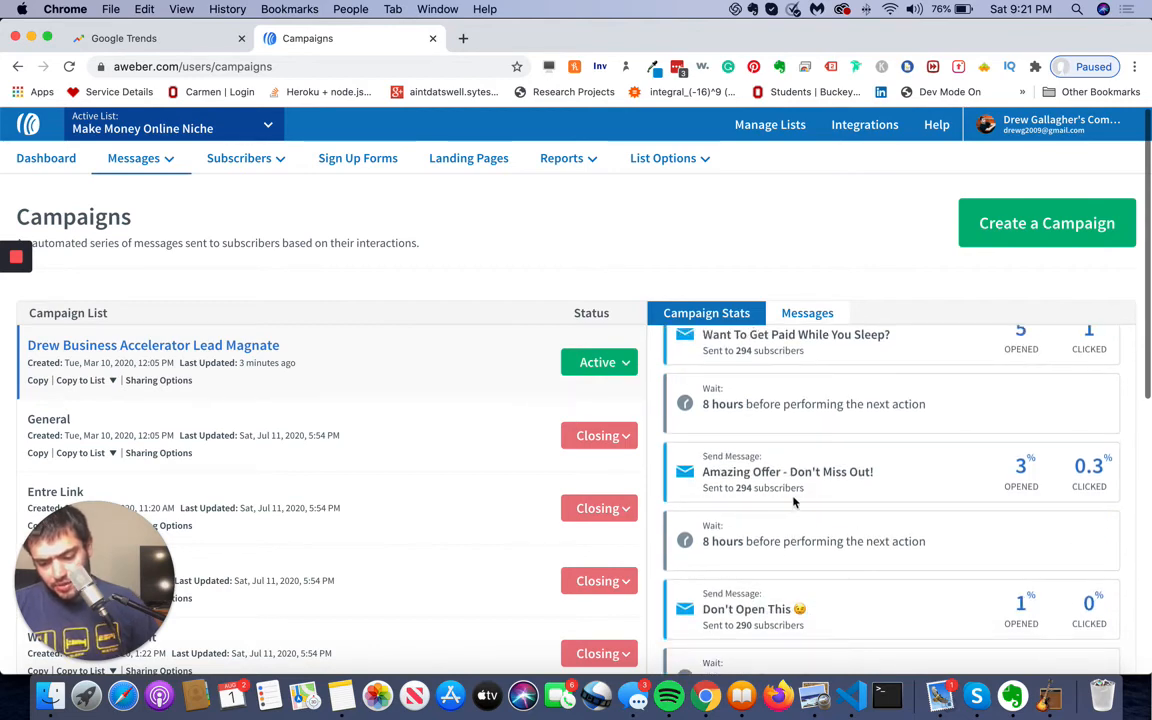
pyautogui.scroll(-1, 797, 515)
pyautogui.scroll(-5, 797, 515)
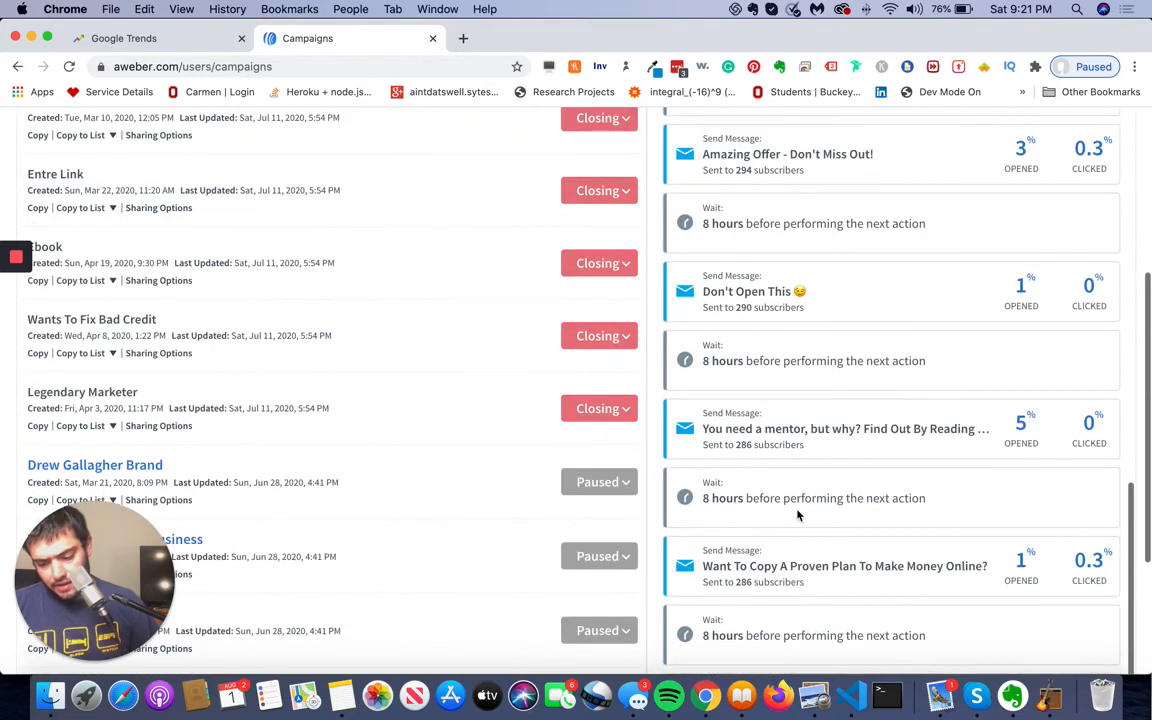
pyautogui.scroll(-3, 797, 515)
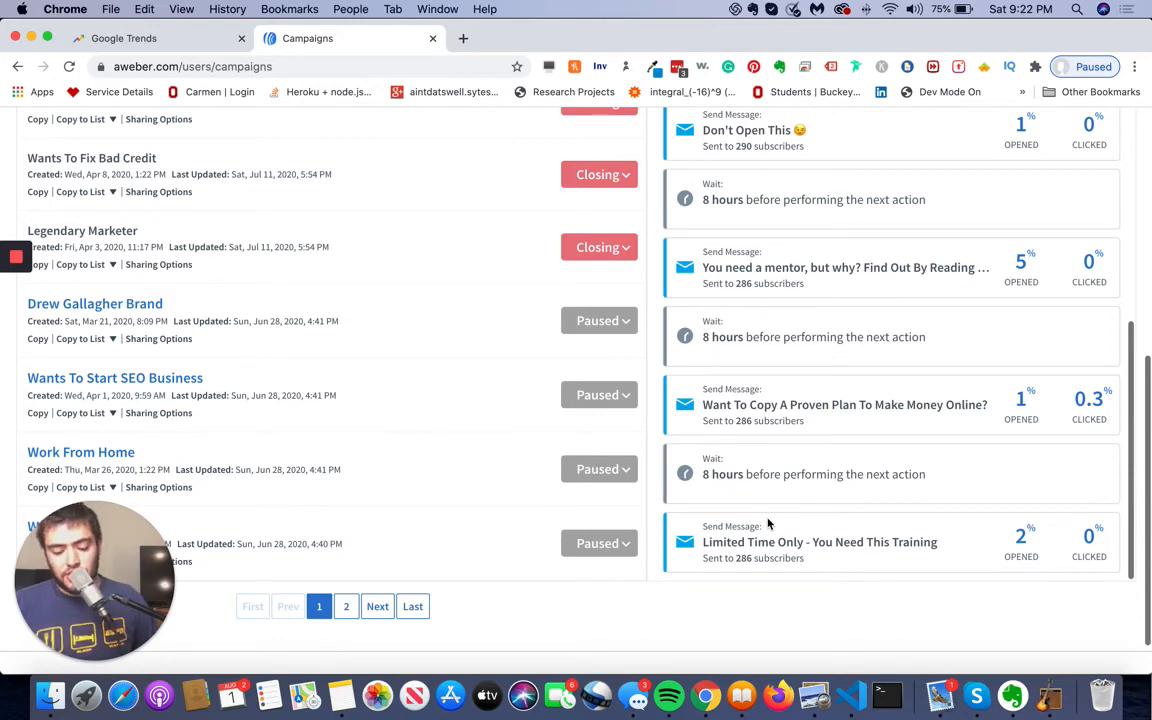
pyautogui.scroll(-2, 768, 522)
# Recheck the open and click rates of the campaign's middle messages, including the one with automations, and return to the sequence's start
pyautogui.scroll(10, 768, 522)
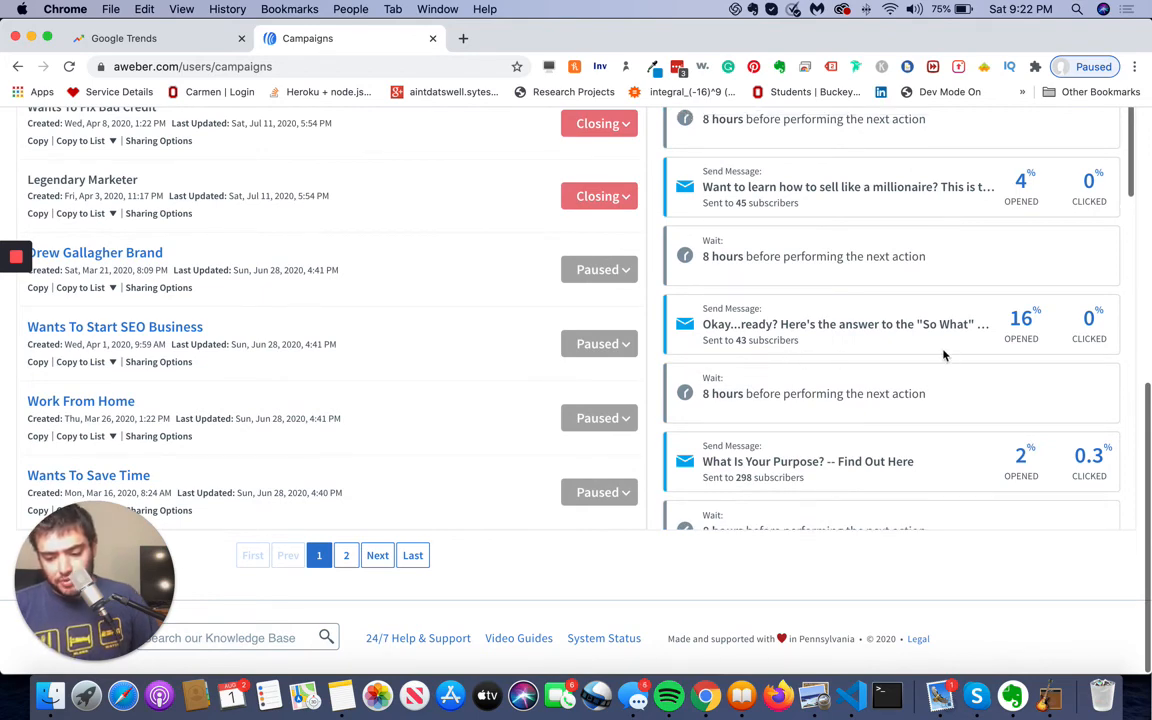
pyautogui.scroll(3, 805, 337)
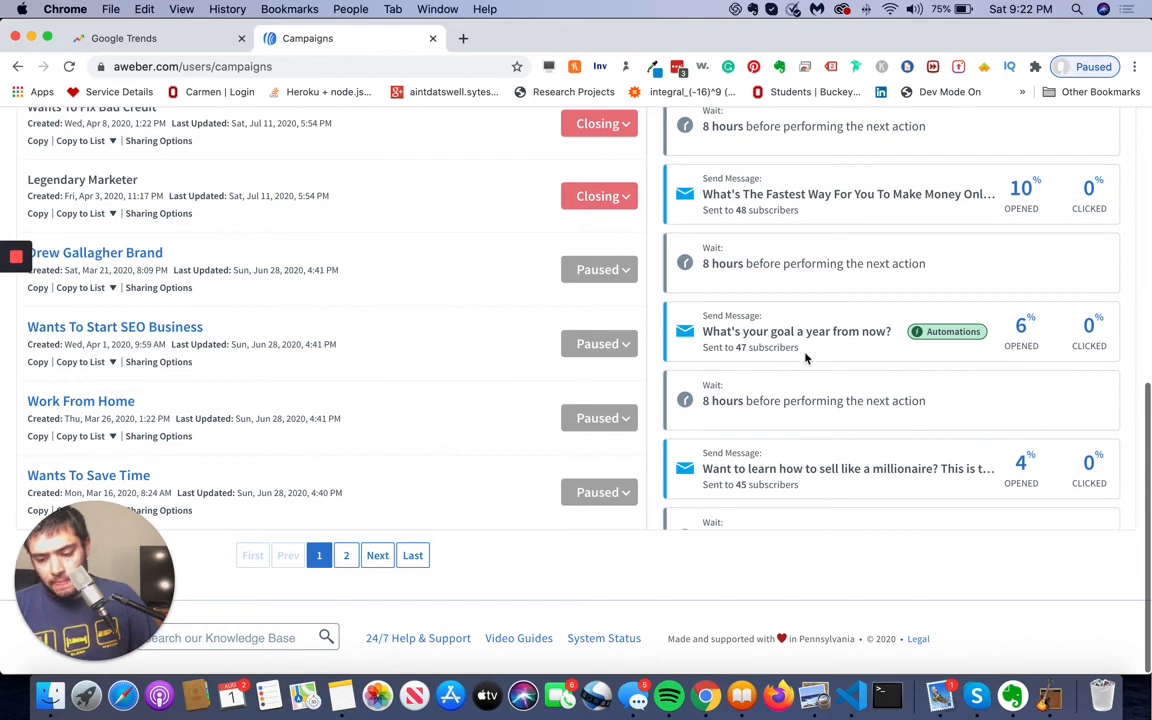
pyautogui.scroll(2, 805, 357)
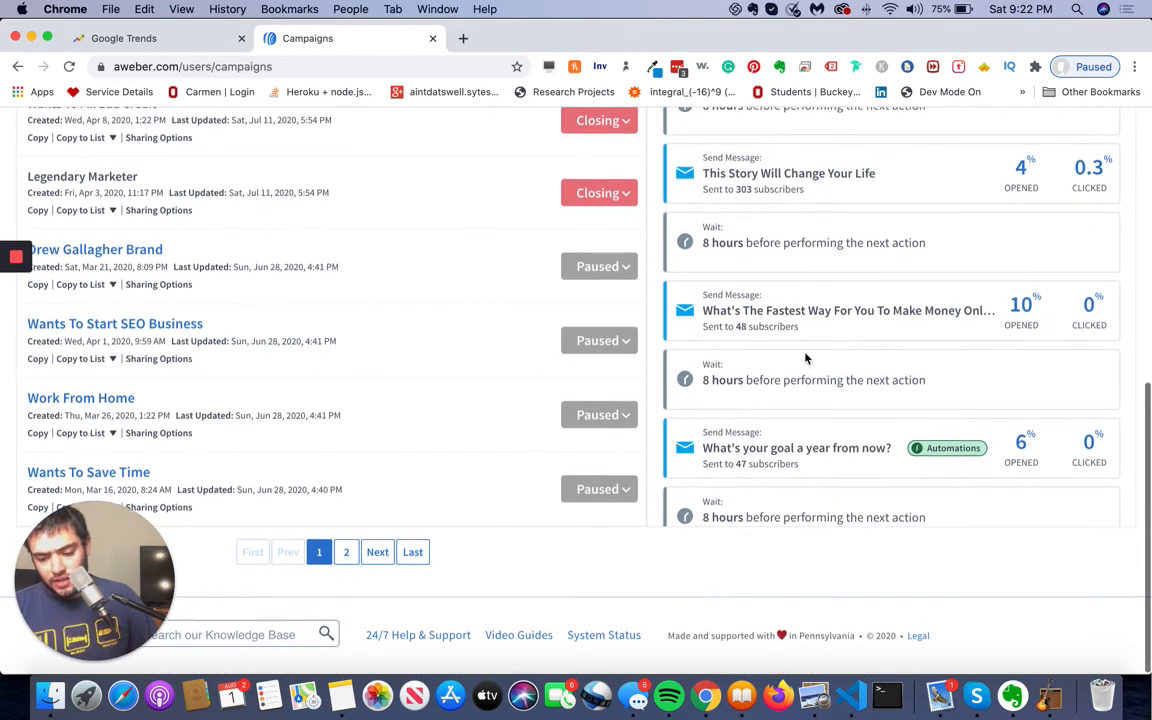
pyautogui.scroll(-3, 805, 360)
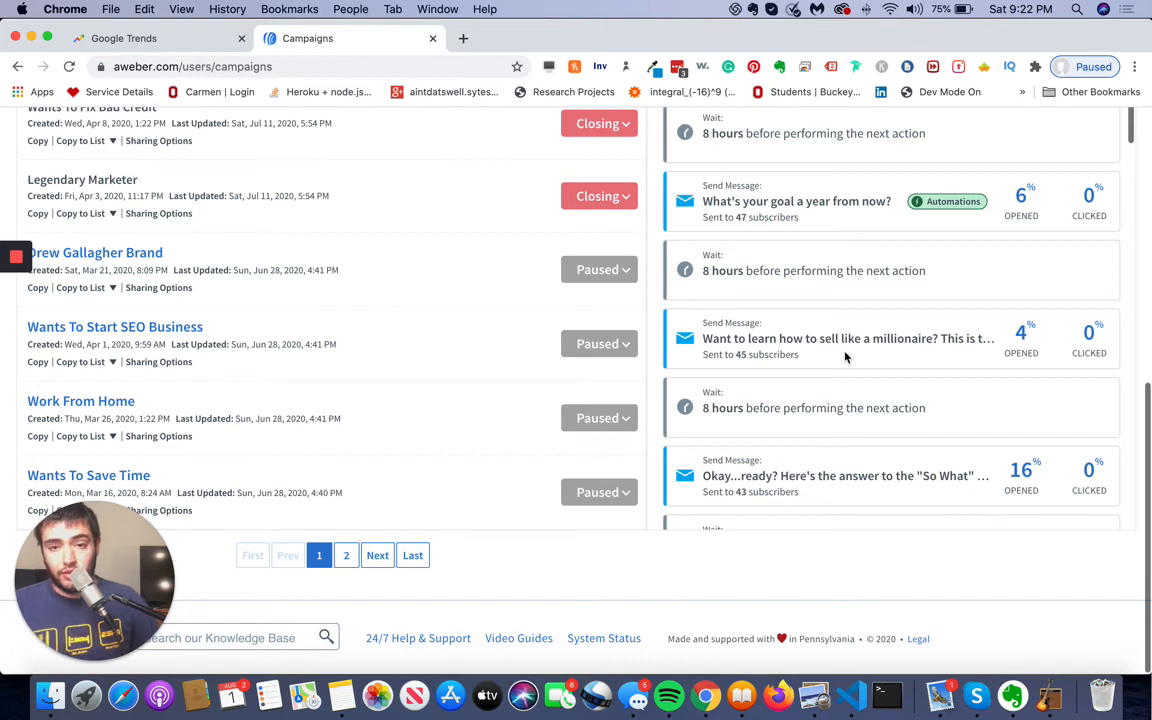
pyautogui.scroll(-2, 848, 360)
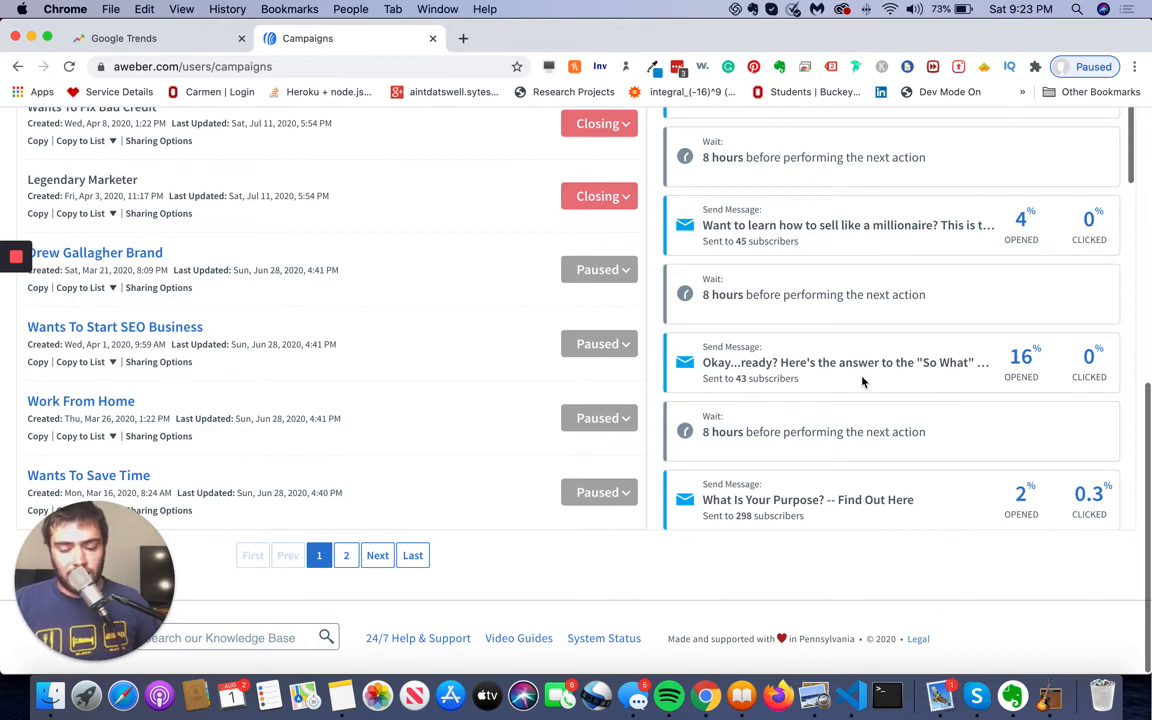
pyautogui.scroll(10, 863, 381)
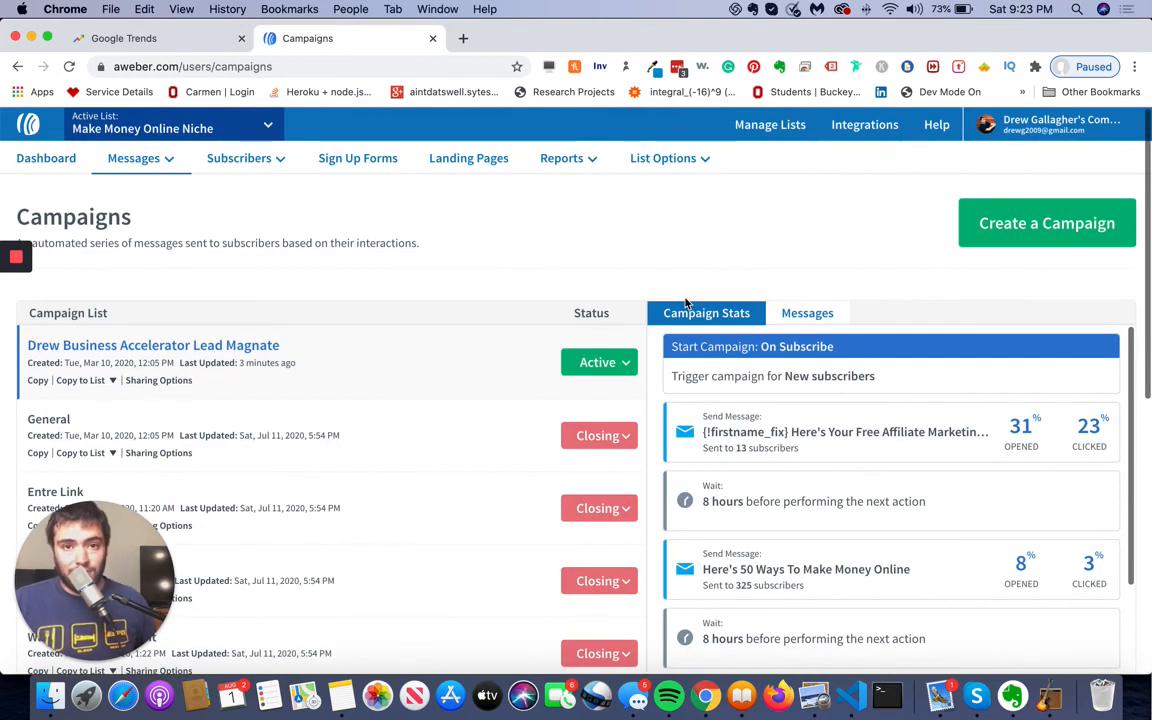